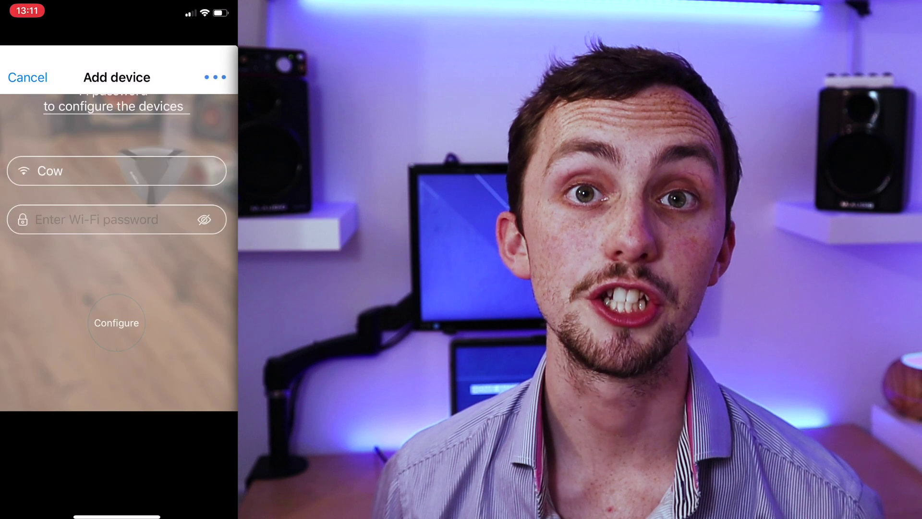
Step: Begin pairing the new Broadlink device to Wi-Fi in Broadlink e-Control
{"action": "left_click", "coordinate": [116, 388]}
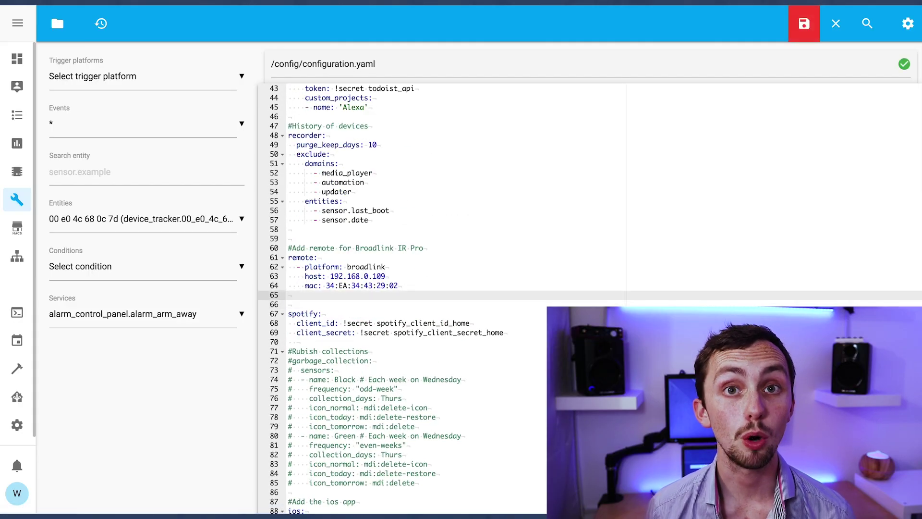
Step: Add a broadlink platform entry with host 1921.68.0.106 and MAC 34:EA:34:41:21:7E to configuration.yaml
{"action": "type", "text": "- platform"}
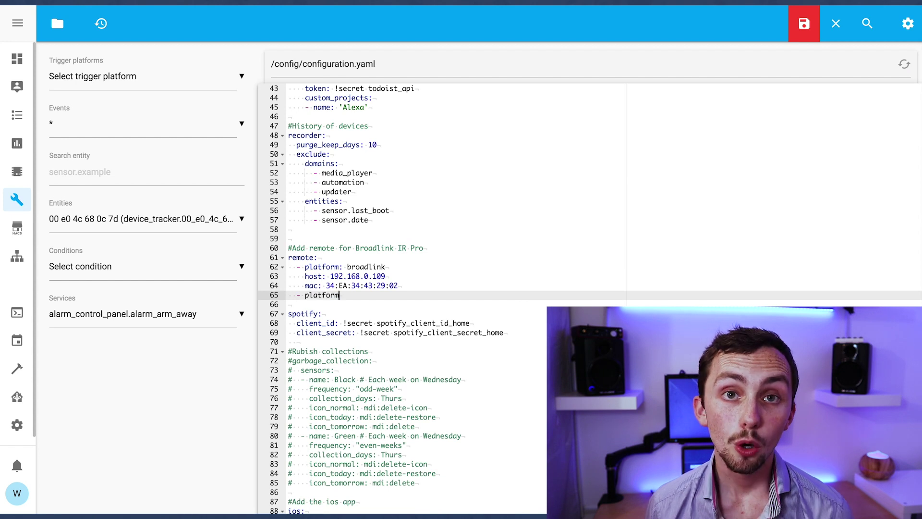
{"action": "type", "text": ": broadlink"}
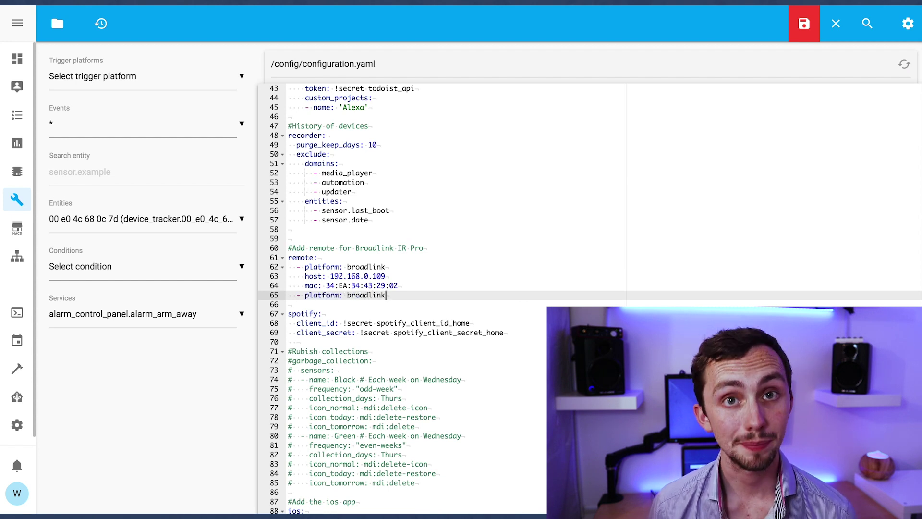
{"action": "key", "text": "Return"}
{"action": "type", "text": "host: "}
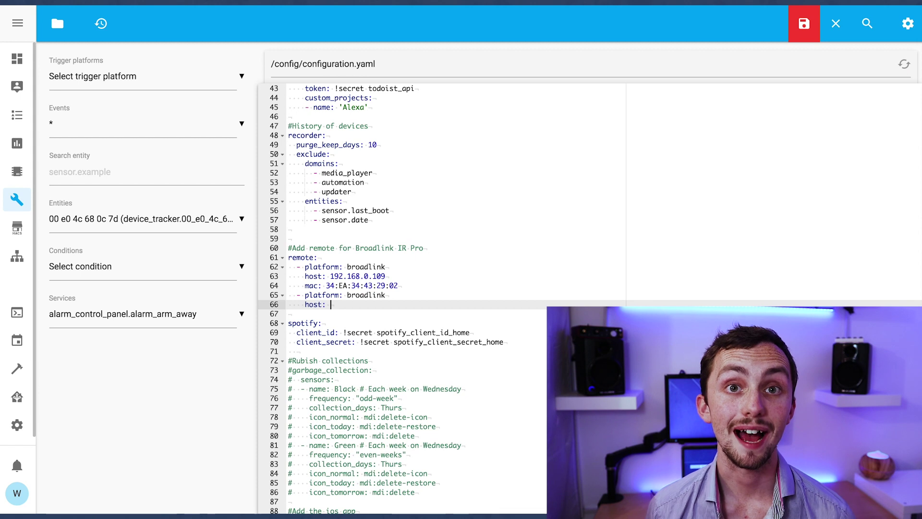
{"action": "type", "text": "1921.68.0."}
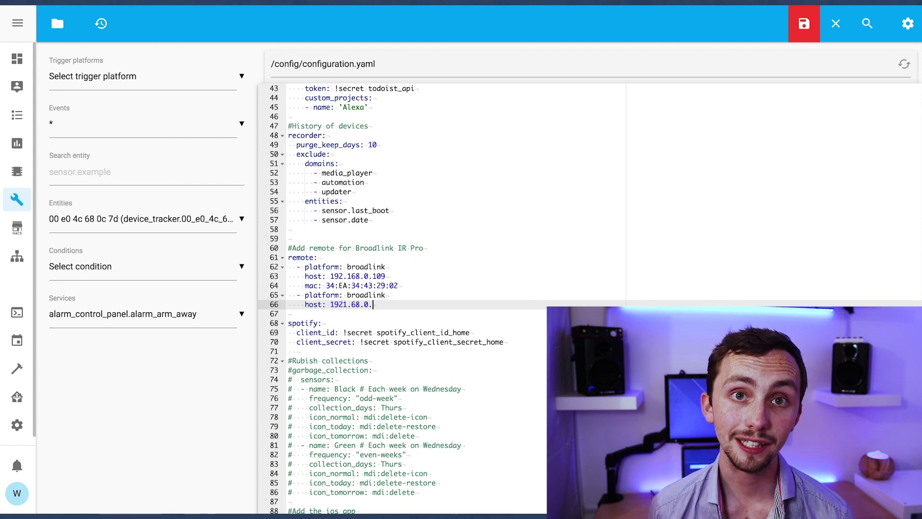
{"action": "type", "text": "106"}
{"action": "key", "text": "Return"}
{"action": "type", "text": "mac: 34:EA:34:41:21:7E"}
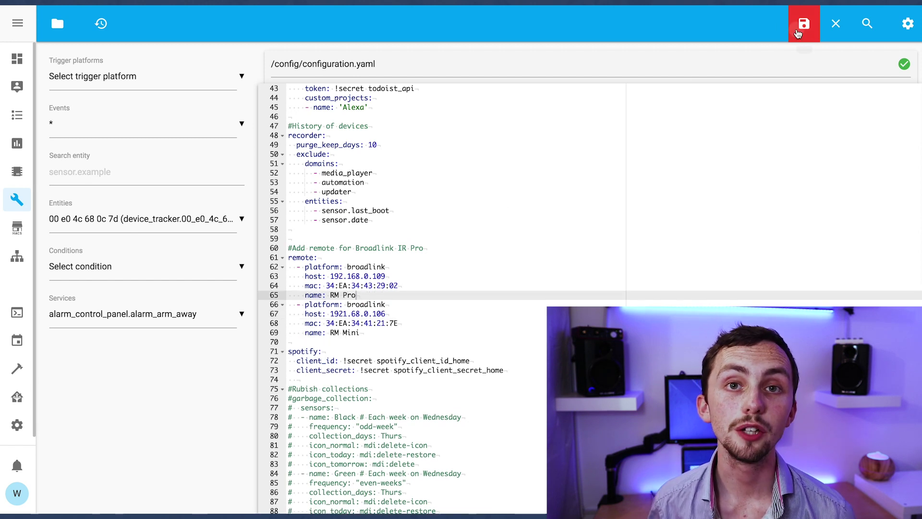
Step: Save configuration.yaml and validate it with Check Configuration in Server Controls
{"action": "left_click", "coordinate": [802, 23]}
{"action": "left_click", "coordinate": [18, 424]}
{"action": "scroll", "coordinate": [485, 384], "scroll_direction": "down", "scroll_amount": 7}
{"action": "left_click", "coordinate": [485, 430]}
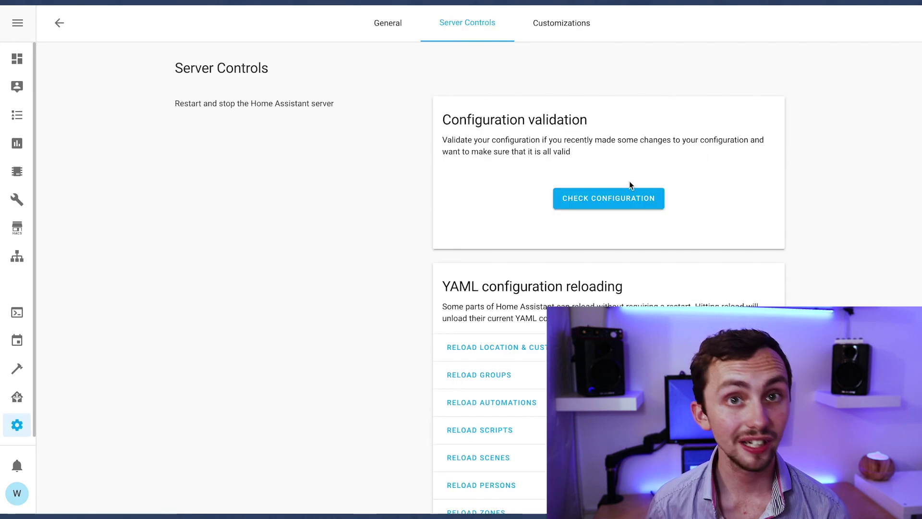
{"action": "left_click", "coordinate": [604, 200]}
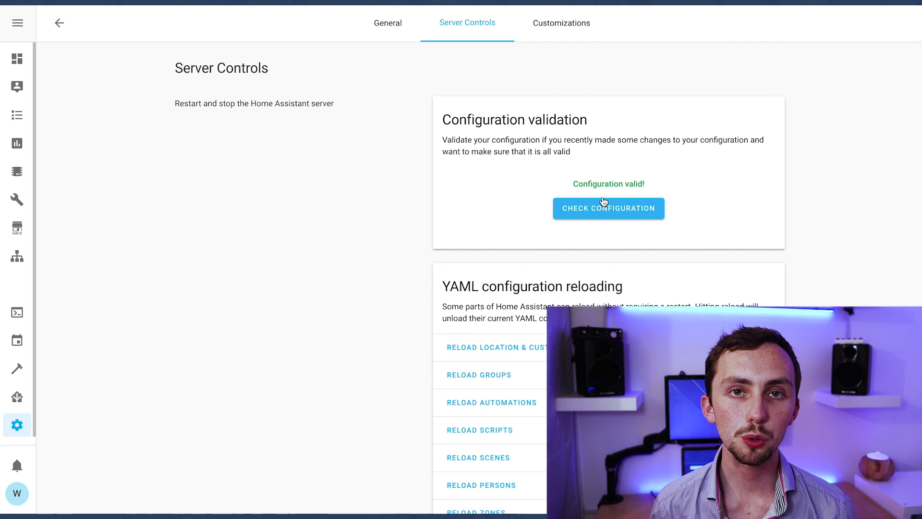
Step: Restart the Home Assistant server and confirm the restart
{"action": "scroll", "coordinate": [603, 200], "scroll_direction": "down", "scroll_amount": 3}
{"action": "left_click", "coordinate": [463, 482]}
{"action": "left_click", "coordinate": [554, 295]}
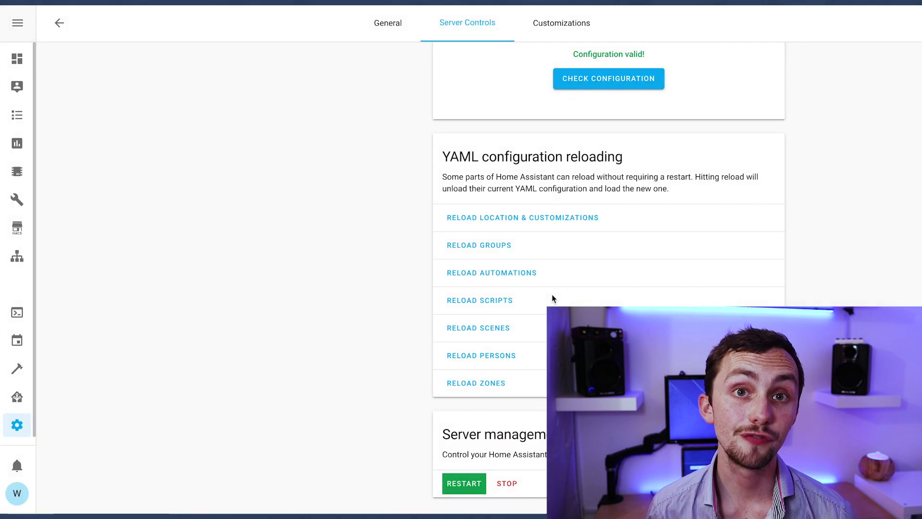
Step: Search the Developer Tools states for 'remote' to find the new remote entities
{"action": "left_click", "coordinate": [16, 425]}
{"action": "left_click", "coordinate": [18, 374]}
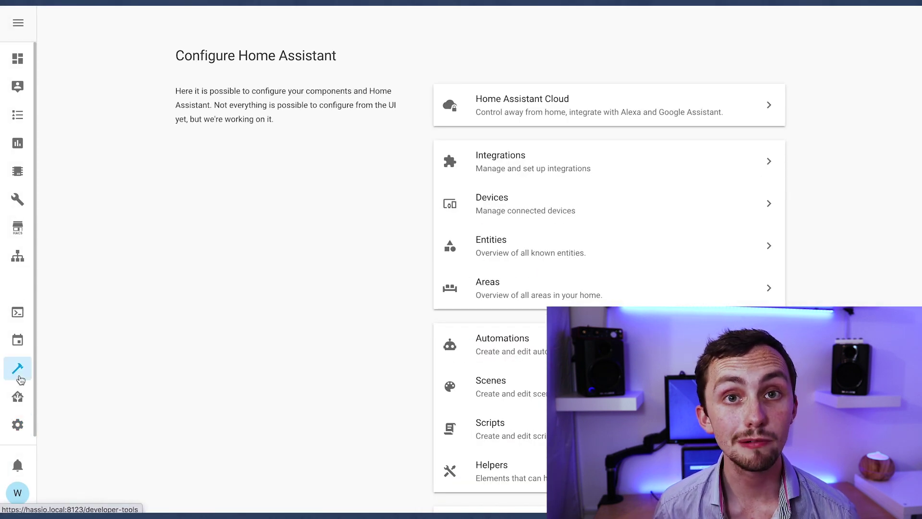
{"action": "key", "text": "ctrl+f"}
{"action": "type", "text": "remote"}
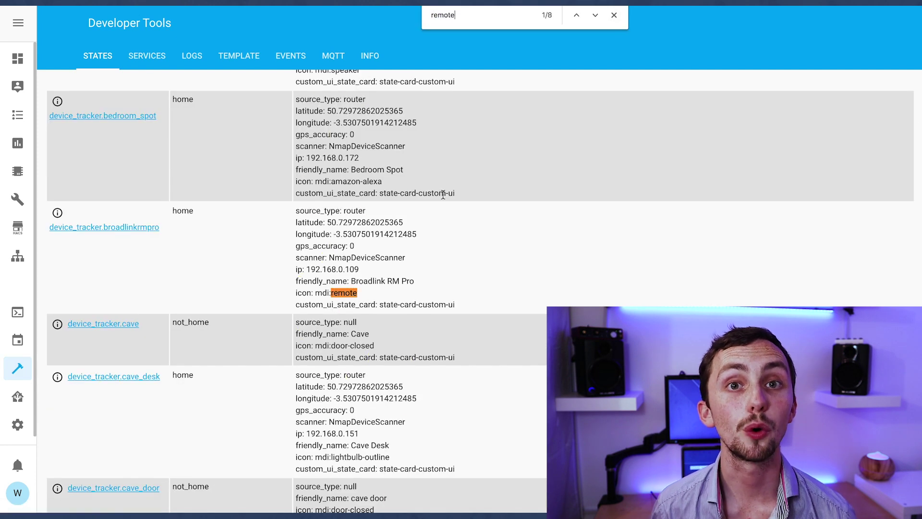
{"action": "key", "text": "Return"}
{"action": "scroll", "coordinate": [144, 261], "scroll_direction": "down", "scroll_amount": 2}
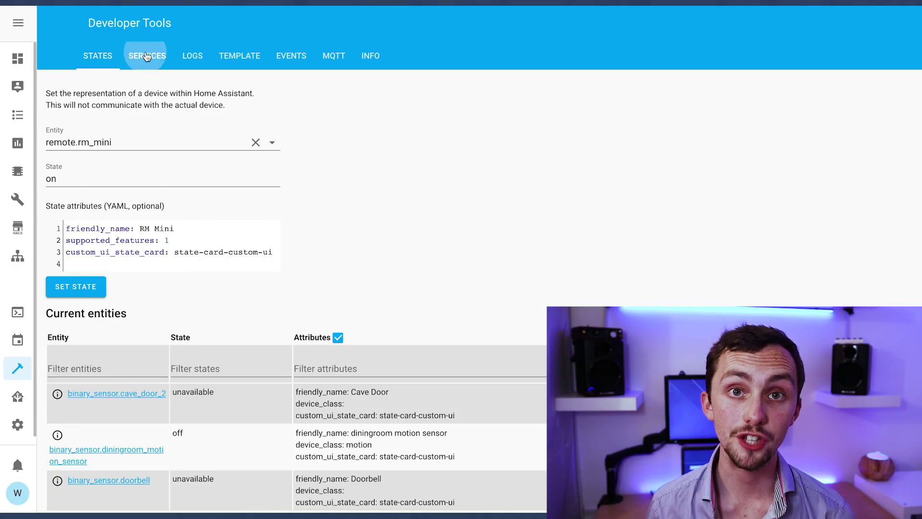
Step: Select the remote.learn_command service in Developer Tools Services
{"action": "left_click", "coordinate": [147, 56]}
{"action": "left_click", "coordinate": [127, 128]}
{"action": "type", "text": "remote"}
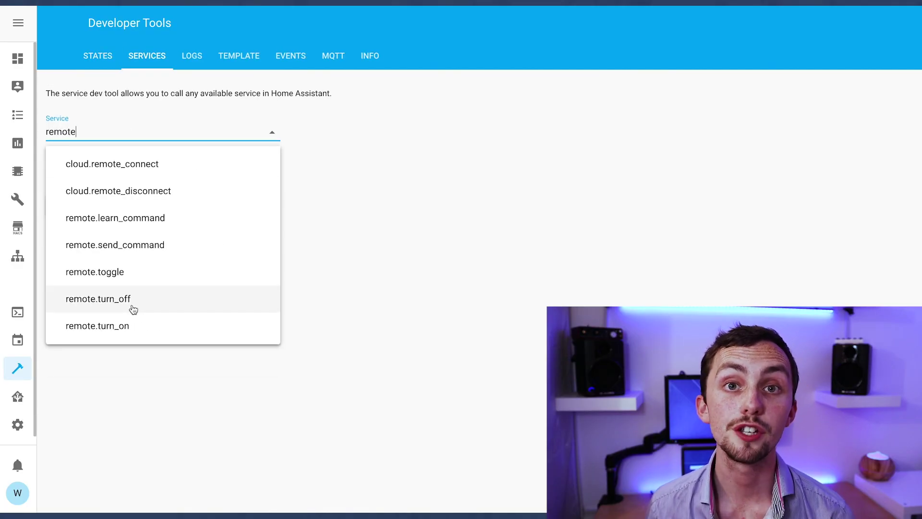
{"action": "left_click", "coordinate": [203, 222]}
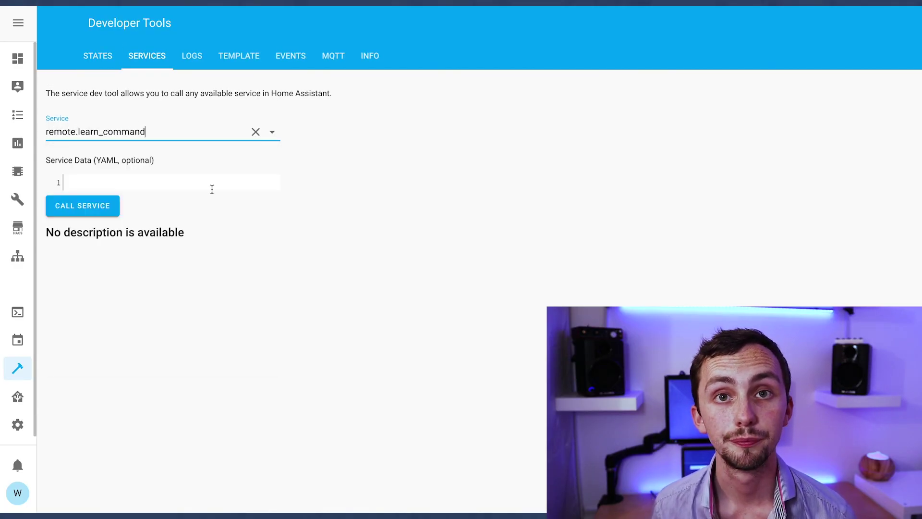
Step: Paste the example service data and fix the indentation of lines 2 and 3
{"action": "left_click", "coordinate": [212, 187]}
{"action": "type", "text": "entity_id: remote.bedroom           device: television           command: mute"}
{"action": "left_click_drag", "start_coordinate": [110, 188], "coordinate": [24, 179]}
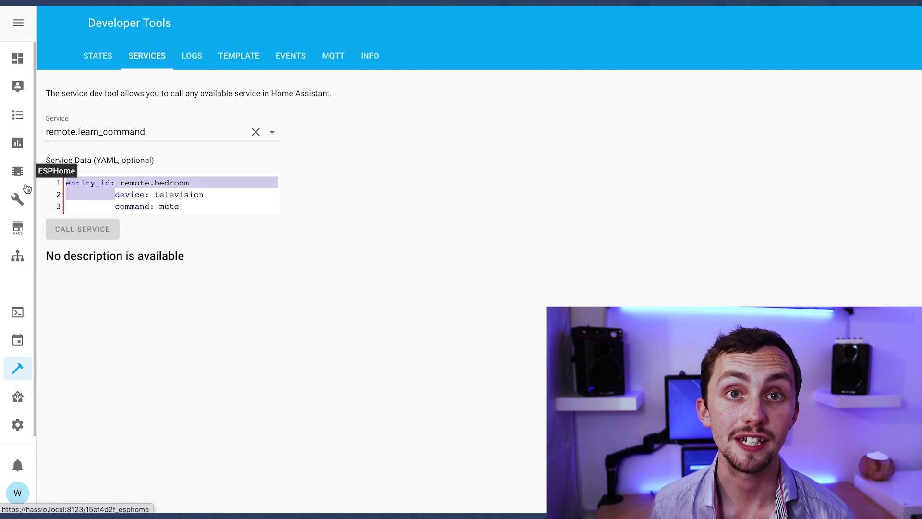
{"action": "left_click", "coordinate": [113, 196]}
{"action": "key", "text": "BackSpace"}
{"action": "key", "text": "BackSpace"}
{"action": "key", "text": "BackSpace"}
{"action": "key", "text": "BackSpace"}
{"action": "key", "text": "BackSpace"}
{"action": "key", "text": "BackSpace"}
{"action": "key", "text": "BackSpace"}
{"action": "key", "text": "BackSpace"}
{"action": "key", "text": "BackSpace"}
{"action": "key", "text": "BackSpace"}
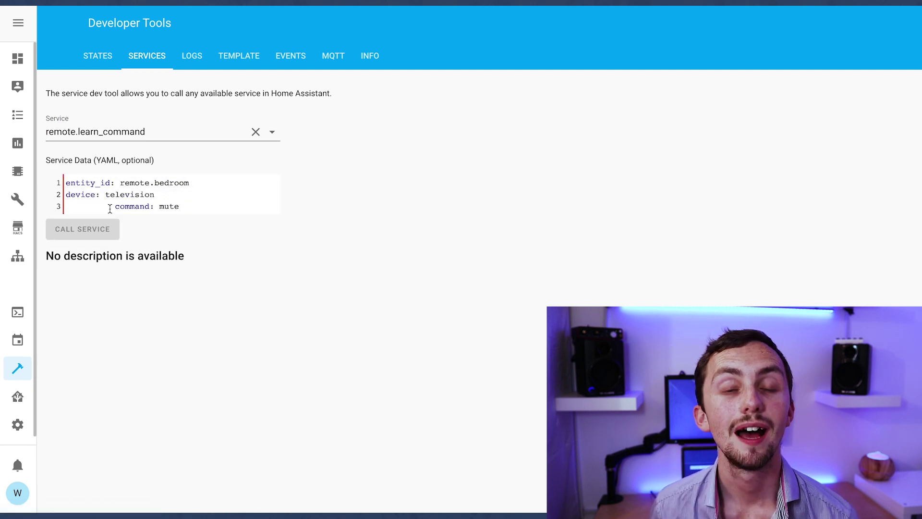
{"action": "left_click", "coordinate": [109, 209]}
{"action": "key", "text": "BackSpace"}
{"action": "key", "text": "BackSpace"}
{"action": "key", "text": "BackSpace"}
{"action": "key", "text": "BackSpace"}
{"action": "key", "text": "BackSpace"}
{"action": "key", "text": "BackSpace"}
{"action": "key", "text": "BackSpace"}
{"action": "key", "text": "BackSpace"}
{"action": "key", "text": "BackSpace"}
{"action": "key", "text": "BackSpace"}
Step: Change the entity to remote.rm_mini and the device to testivision
{"action": "double_click", "coordinate": [181, 184]}
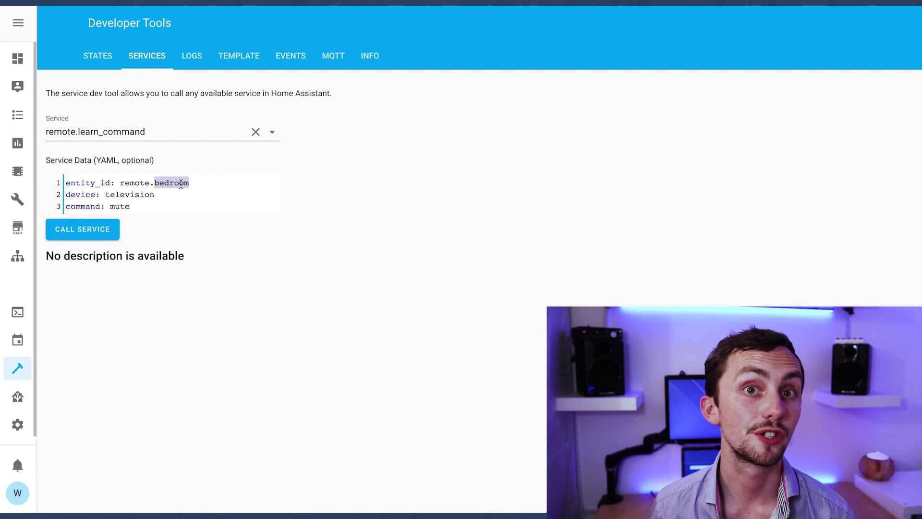
{"action": "type", "text": "rm_mini"}
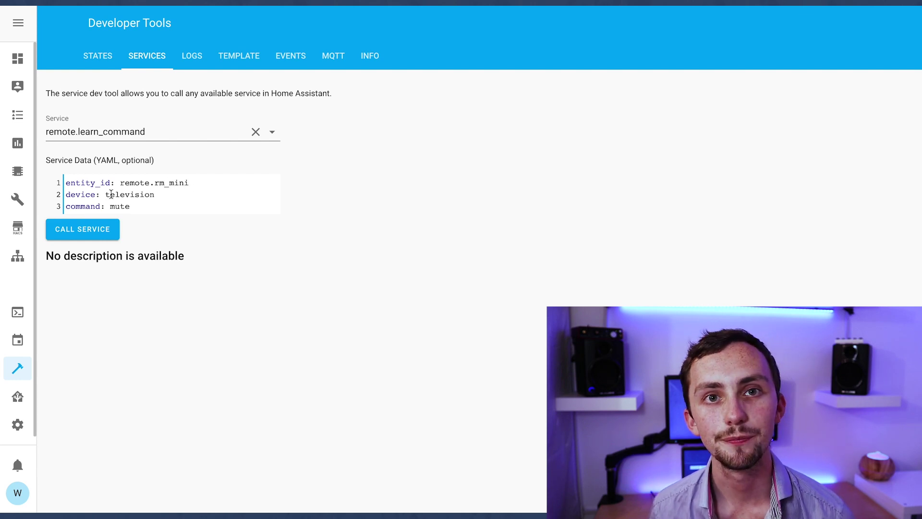
{"action": "double_click", "coordinate": [110, 193]}
{"action": "type", "text": "testi"}
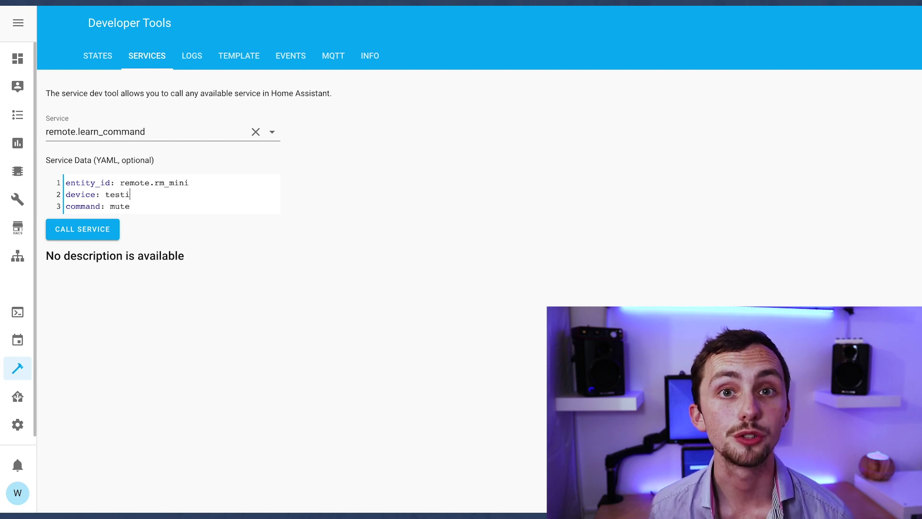
{"action": "type", "text": "vision"}
{"action": "double_click", "coordinate": [119, 206]}
Step: Set the command to power, call the learn service, and check the notification prompt
{"action": "type", "text": "power"}
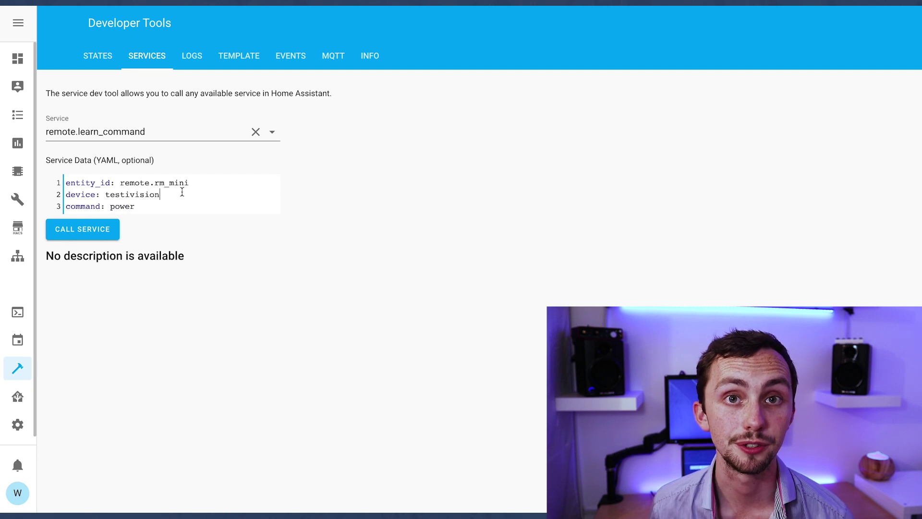
{"action": "left_click", "coordinate": [192, 182]}
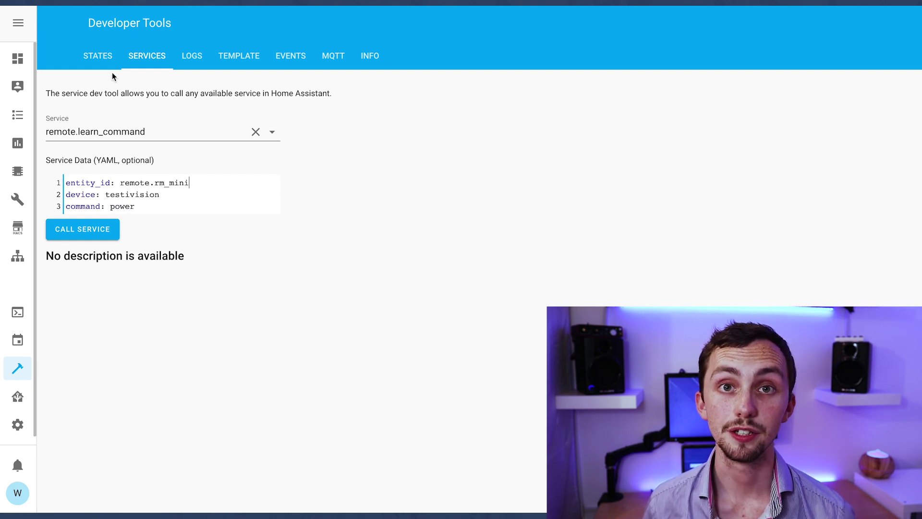
{"action": "left_click", "coordinate": [103, 228]}
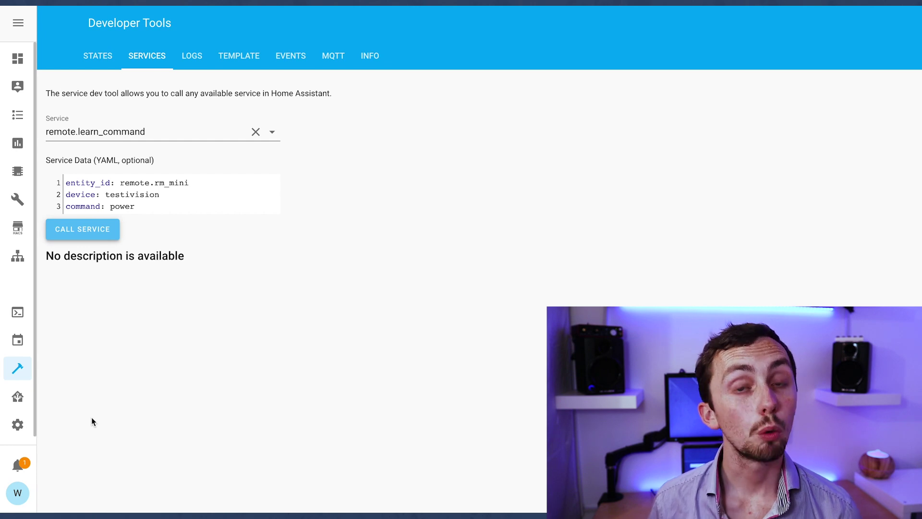
{"action": "left_click", "coordinate": [17, 463]}
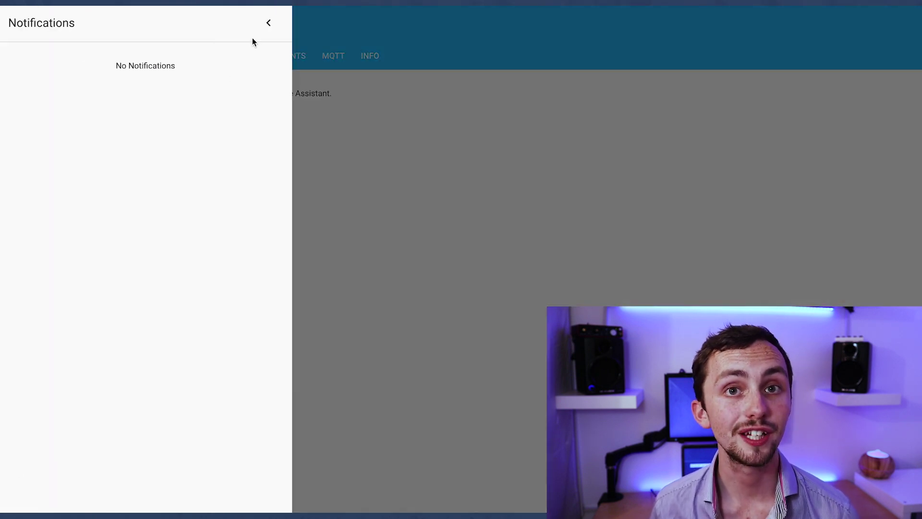
{"action": "left_click", "coordinate": [268, 23]}
Step: Learn the up and down commands for testivision
{"action": "double_click", "coordinate": [120, 205]}
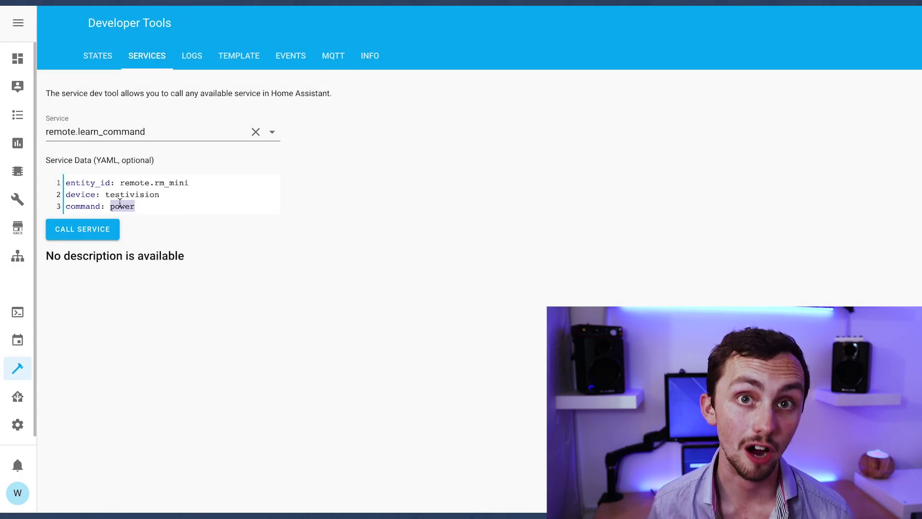
{"action": "type", "text": "up"}
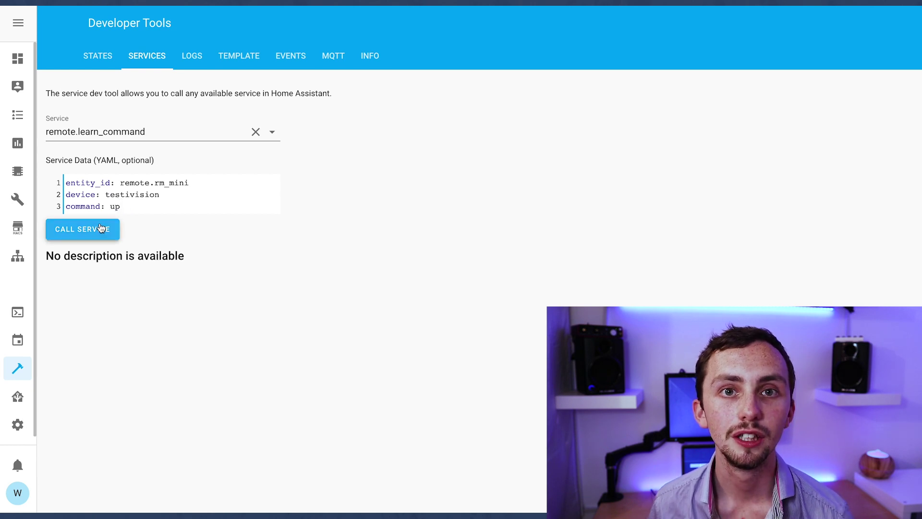
{"action": "left_click", "coordinate": [102, 231]}
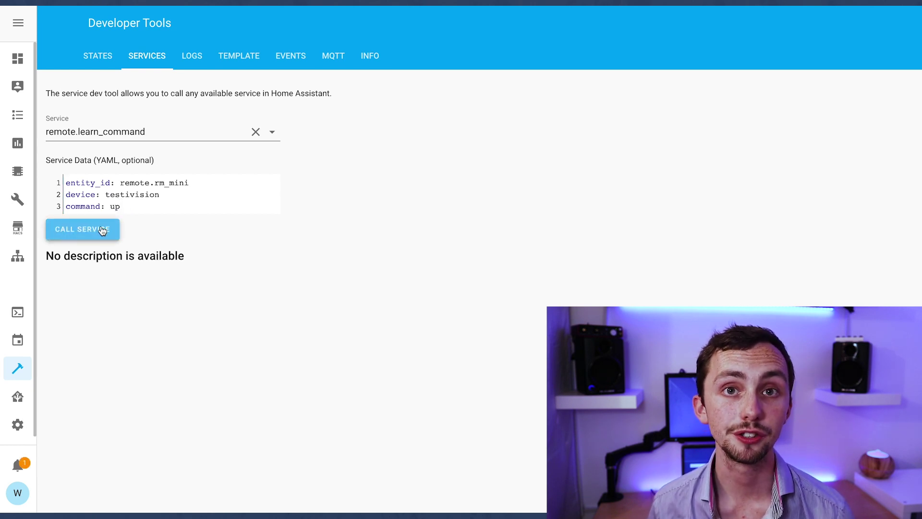
{"action": "double_click", "coordinate": [116, 206]}
{"action": "type", "text": "down"}
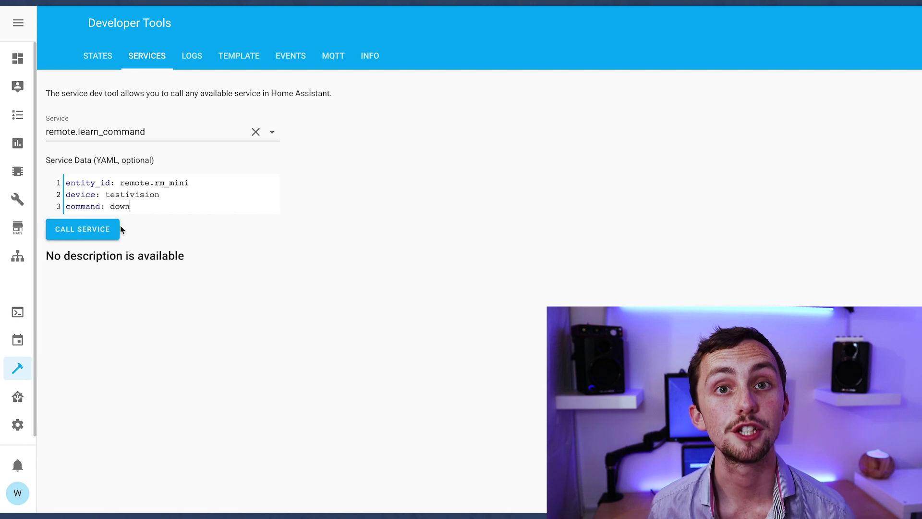
{"action": "left_click", "coordinate": [111, 232]}
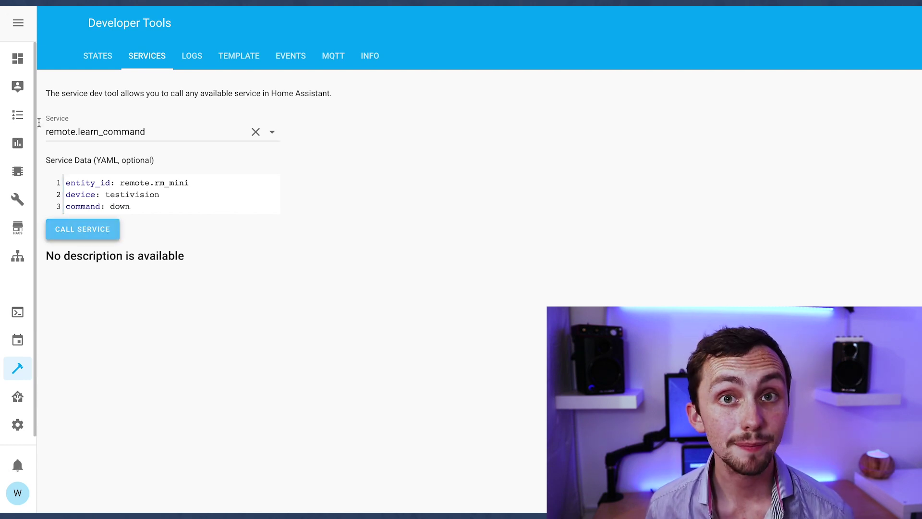
{"action": "left_click", "coordinate": [18, 23]}
Step: Learn the left command for testivision, checking the notification prompt
{"action": "double_click", "coordinate": [232, 205]}
{"action": "type", "text": "left"}
{"action": "left_click", "coordinate": [69, 461]}
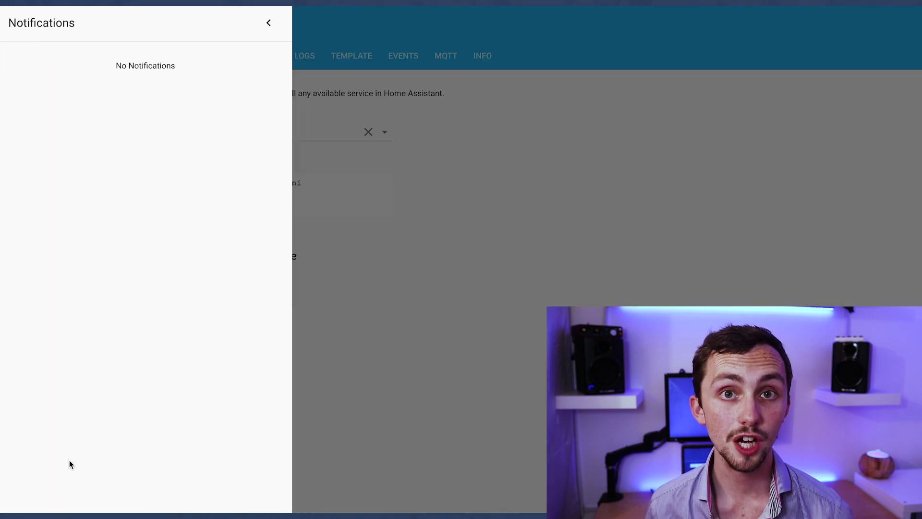
{"action": "left_click", "coordinate": [269, 23]}
{"action": "left_click", "coordinate": [213, 238]}
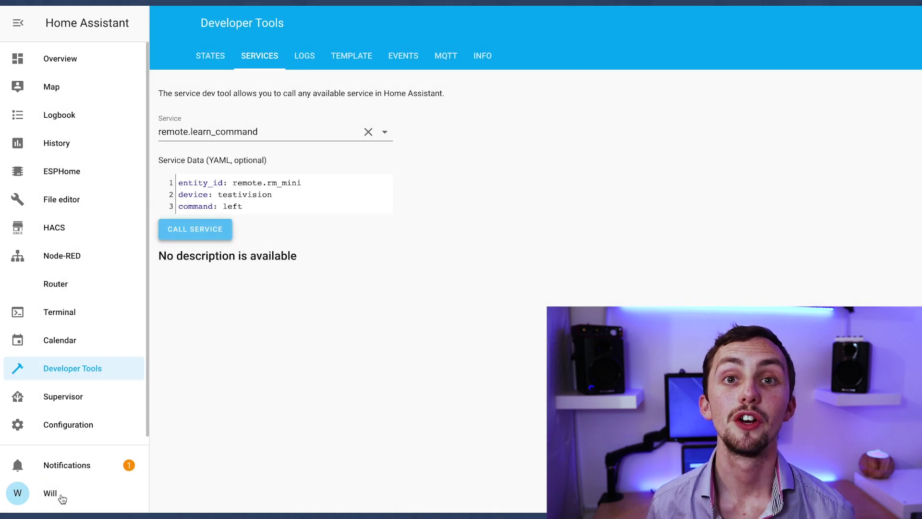
{"action": "left_click", "coordinate": [65, 466]}
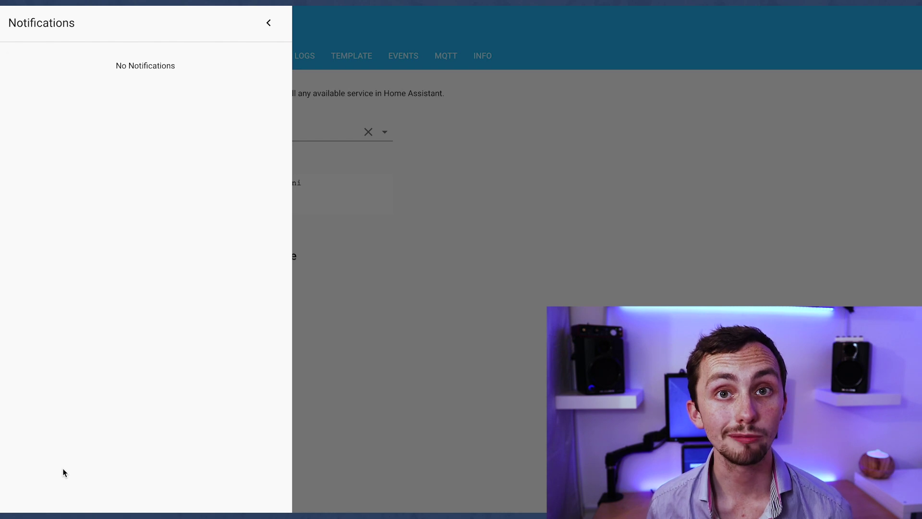
{"action": "left_click", "coordinate": [268, 22]}
Step: Change the command to right and run the learn service for it
{"action": "double_click", "coordinate": [232, 206]}
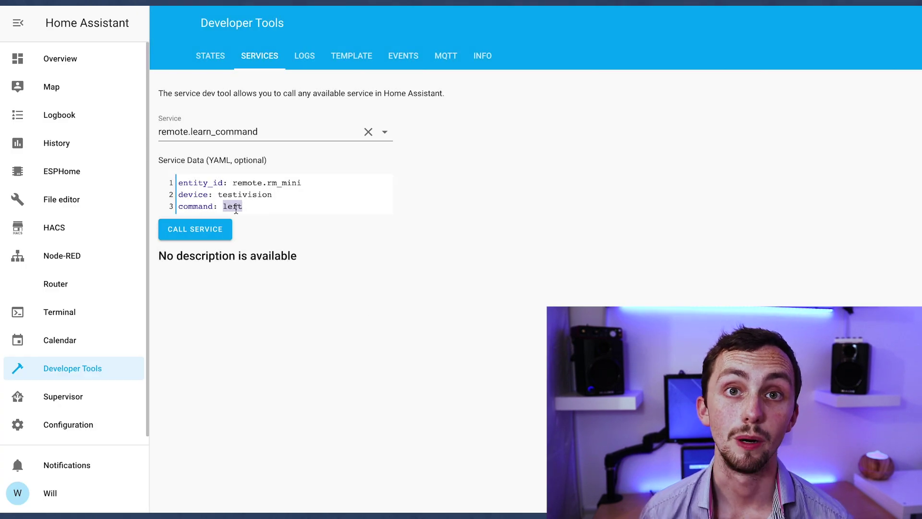
{"action": "type", "text": "right"}
{"action": "left_click", "coordinate": [213, 240]}
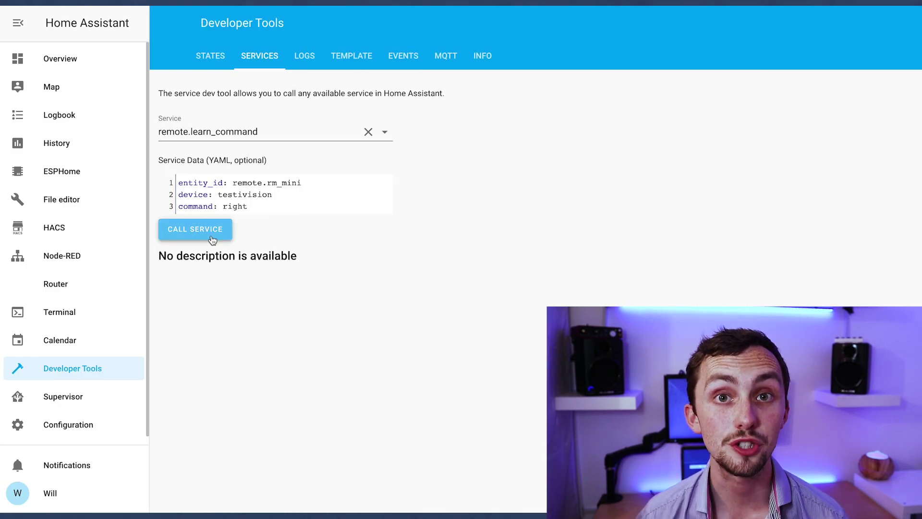
{"action": "left_click", "coordinate": [210, 234]}
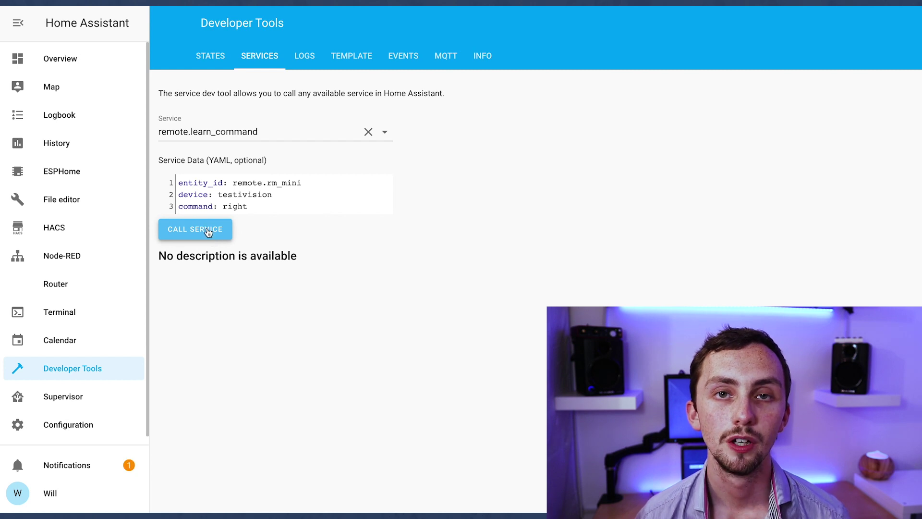
Step: Open .storage/broadlink_remote_34ea3441217e_codes in the File Editor to view the learned codes
{"action": "left_click", "coordinate": [72, 199]}
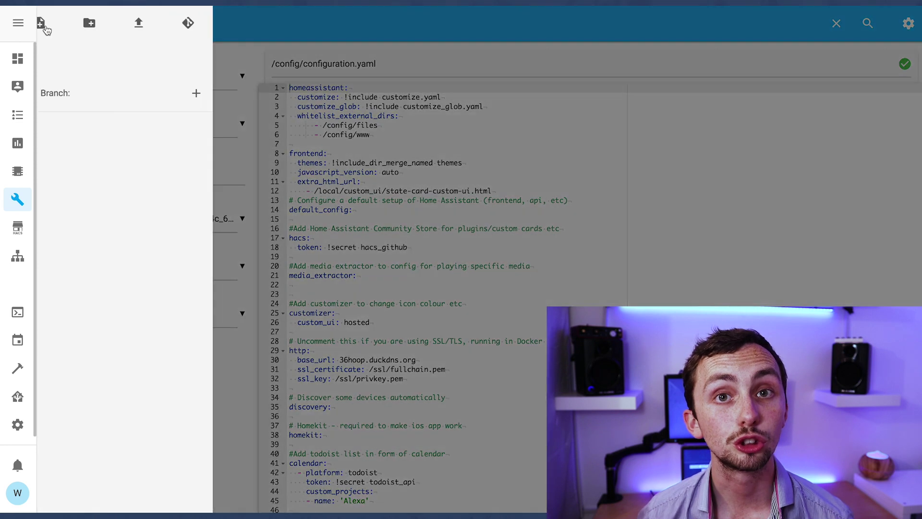
{"action": "scroll", "coordinate": [153, 362], "scroll_direction": "down", "scroll_amount": 4}
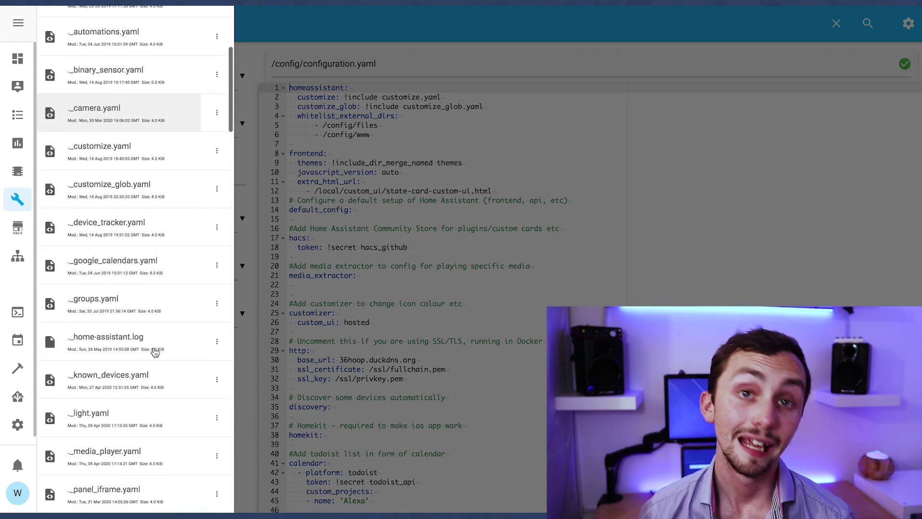
{"action": "scroll", "coordinate": [154, 353], "scroll_direction": "down", "scroll_amount": 15}
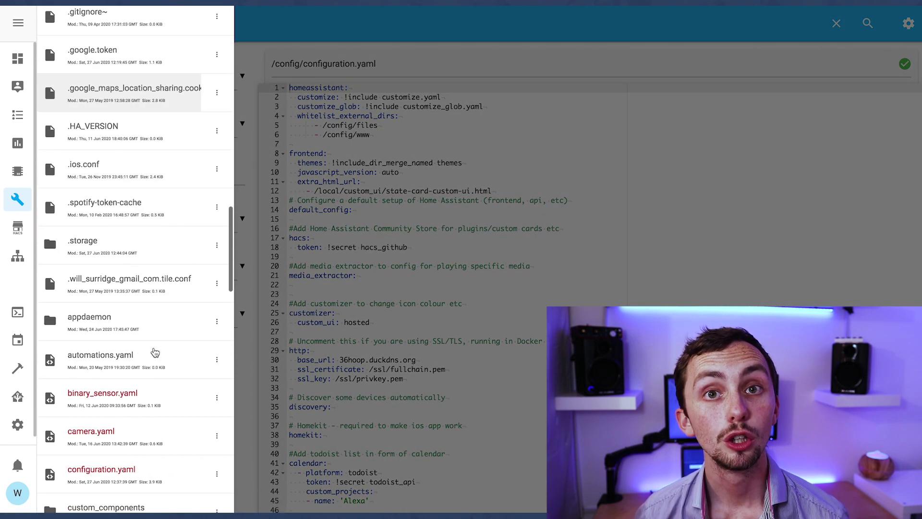
{"action": "scroll", "coordinate": [144, 196], "scroll_direction": "up", "scroll_amount": 20}
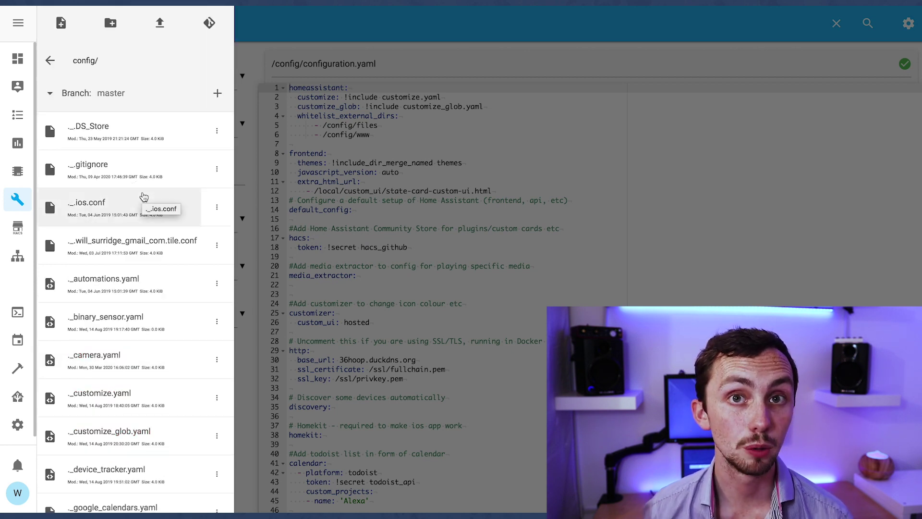
{"action": "scroll", "coordinate": [143, 196], "scroll_direction": "down", "scroll_amount": 5}
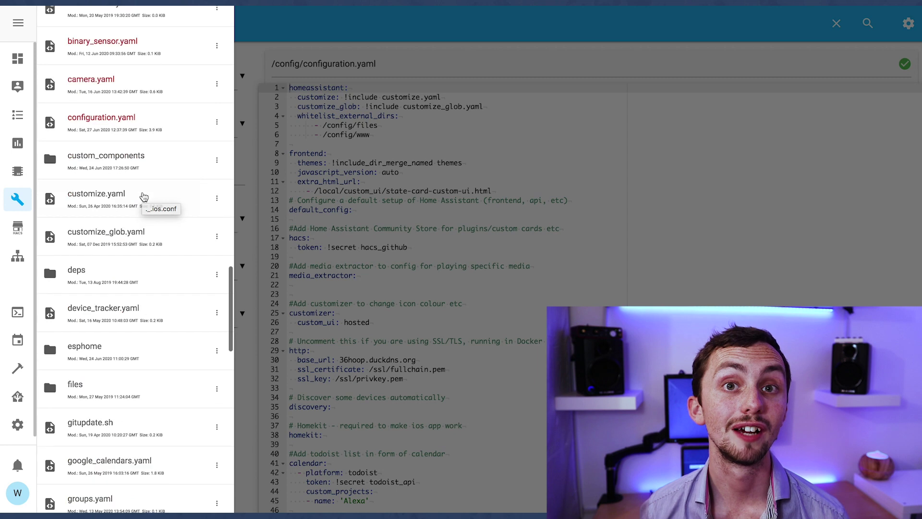
{"action": "scroll", "coordinate": [143, 196], "scroll_direction": "up", "scroll_amount": 5}
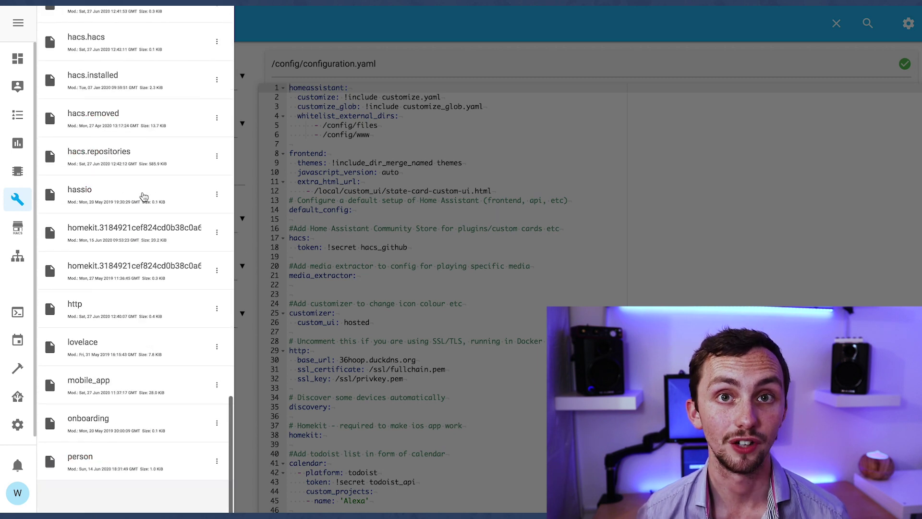
{"action": "scroll", "coordinate": [143, 196], "scroll_direction": "up", "scroll_amount": 10}
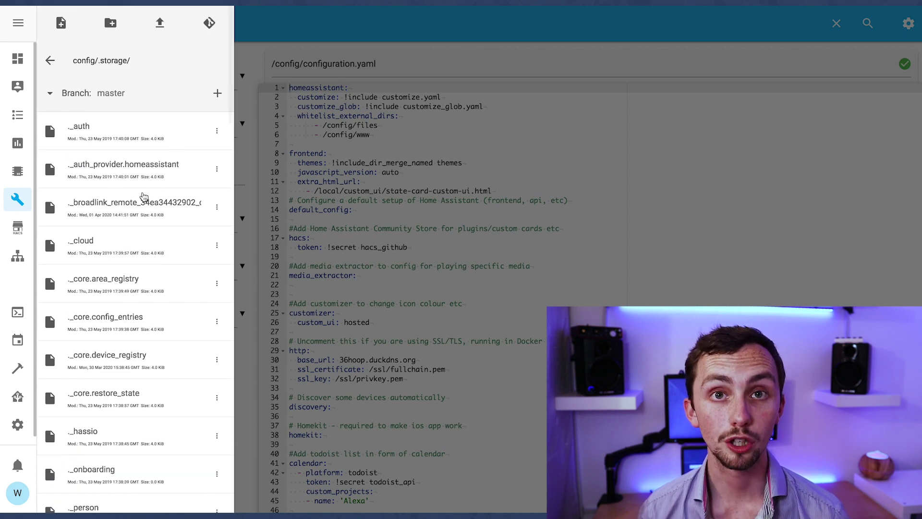
{"action": "scroll", "coordinate": [144, 196], "scroll_direction": "down", "scroll_amount": 10}
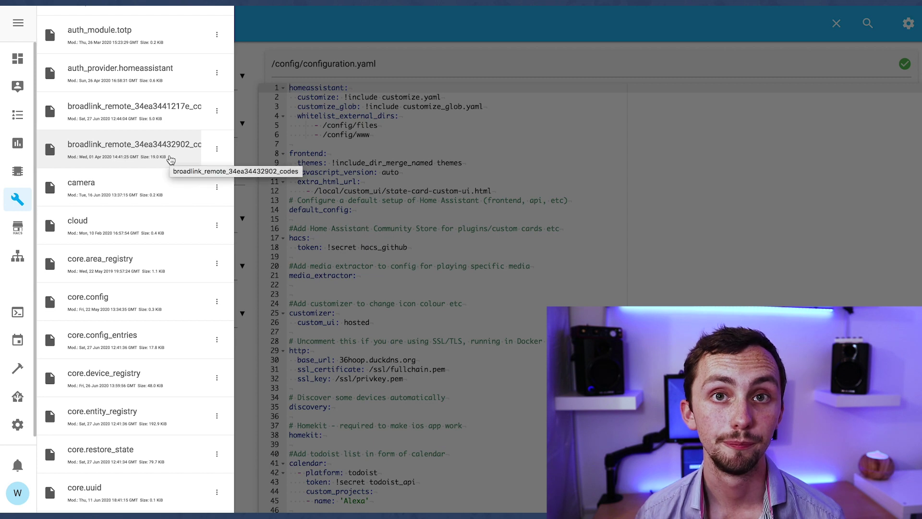
{"action": "left_click", "coordinate": [171, 159]}
{"action": "left_click", "coordinate": [182, 125]}
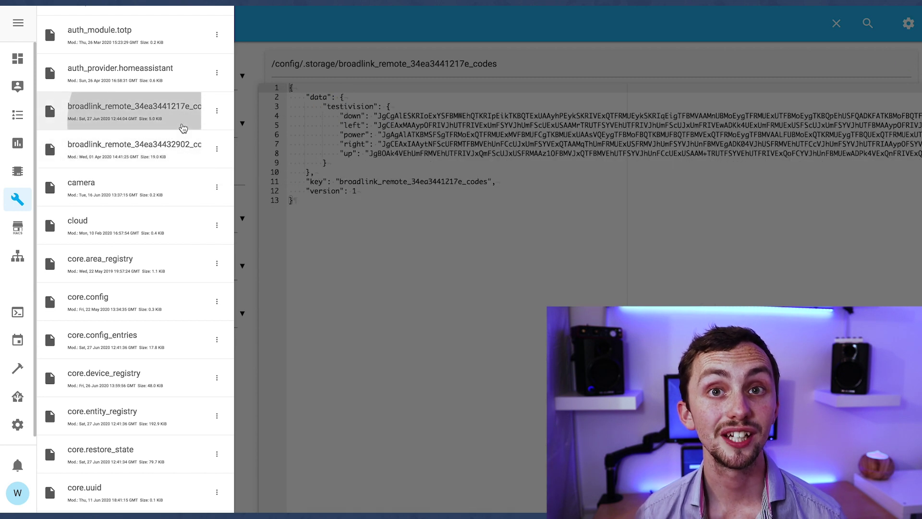
{"action": "left_click", "coordinate": [445, 233]}
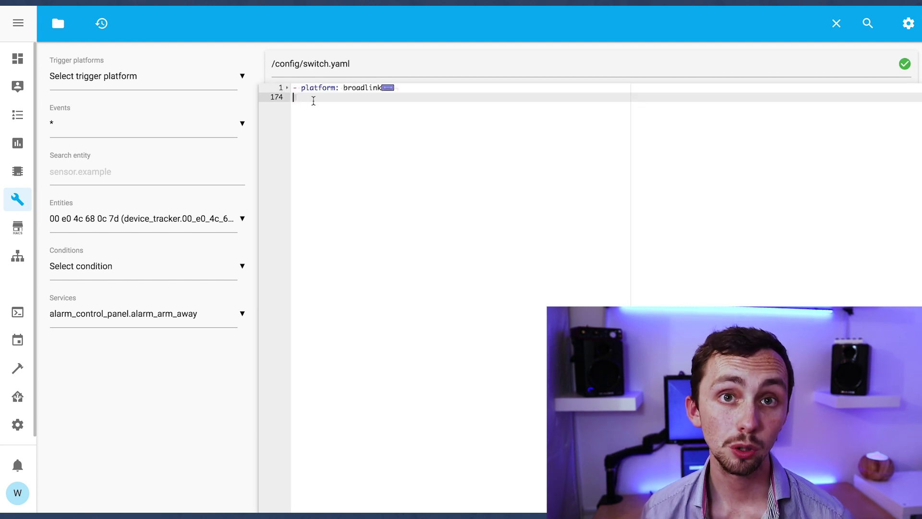
Step: Add a broadlink platform block to switch.yaml with host 192.168.0.106, the pasted MAC and switches
{"action": "key", "text": "Return"}
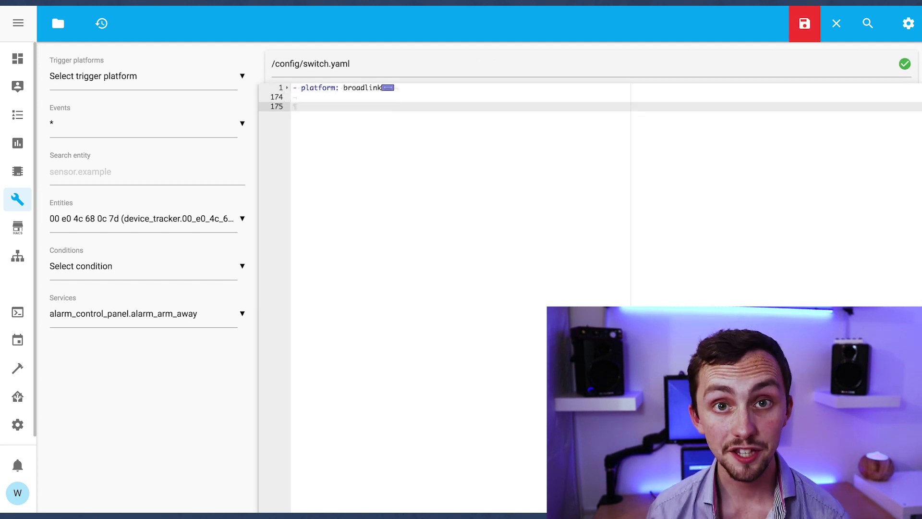
{"action": "type", "text": "- platform"}
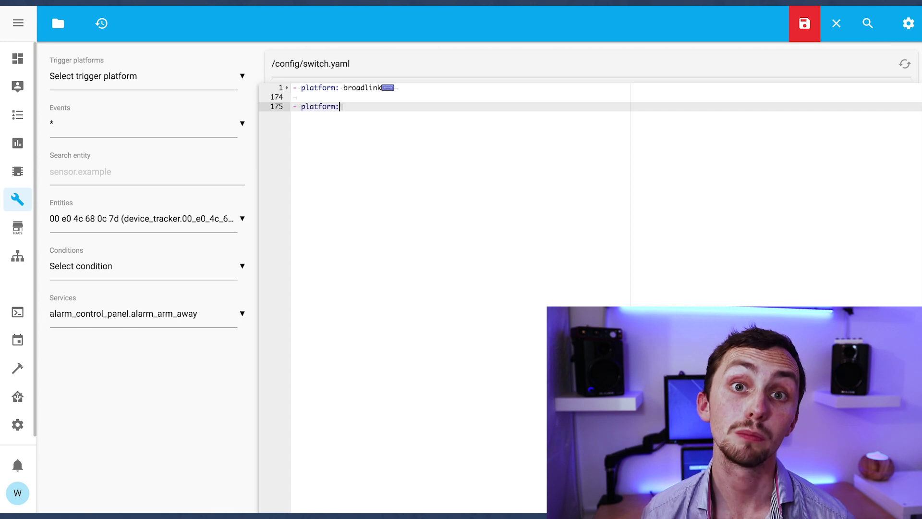
{"action": "type", "text": ": brao"}
{"action": "key", "text": "BackSpace"}
{"action": "key", "text": "BackSpace"}
{"action": "type", "text": "oadlink"}
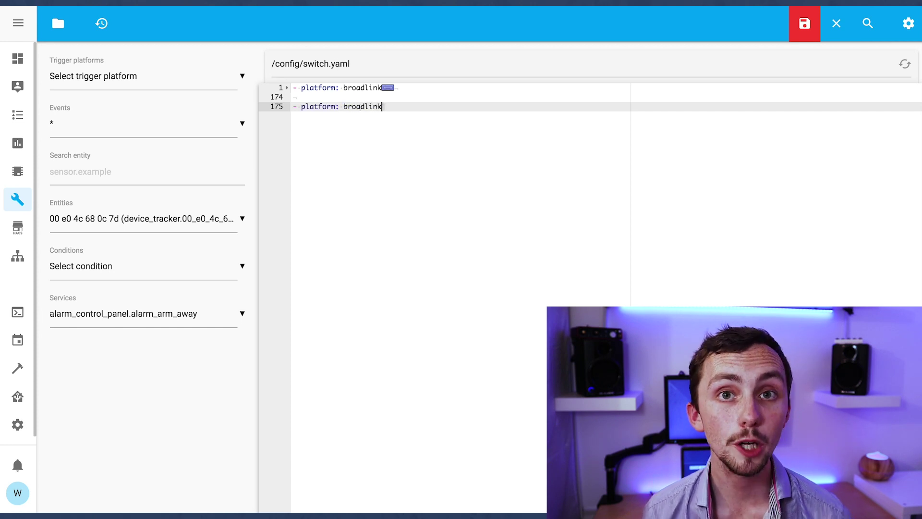
{"action": "key", "text": "Return"}
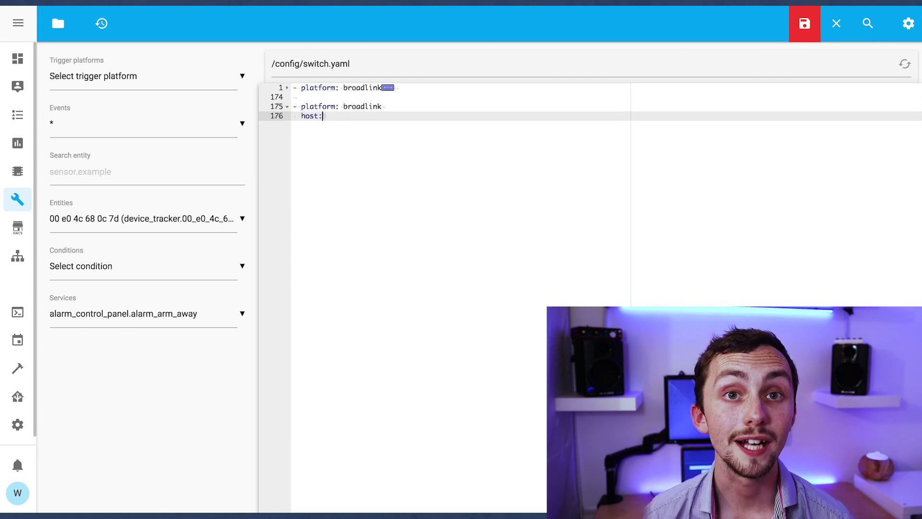
{"action": "type", "text": "host:"}
{"action": "key", "text": "Return"}
{"action": "type", "text": "mac:"}
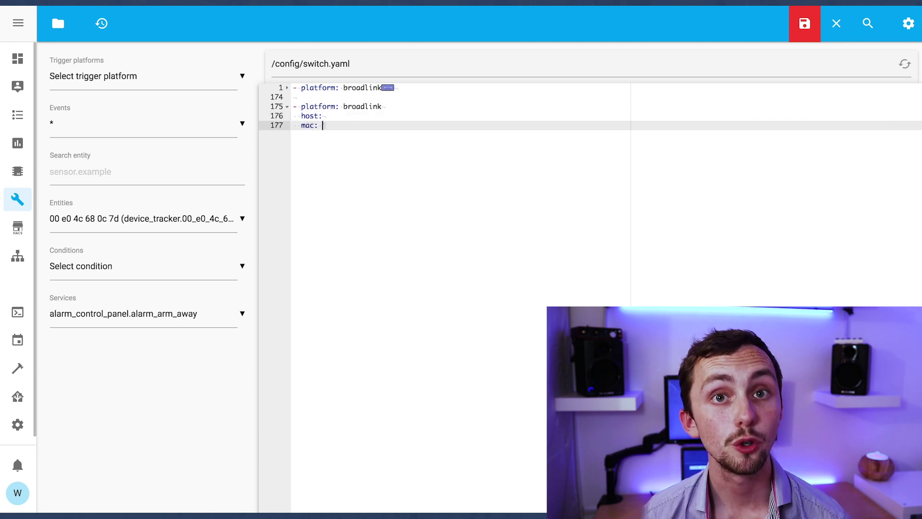
{"action": "key", "text": "Return"}
{"action": "type", "text": "switches:"}
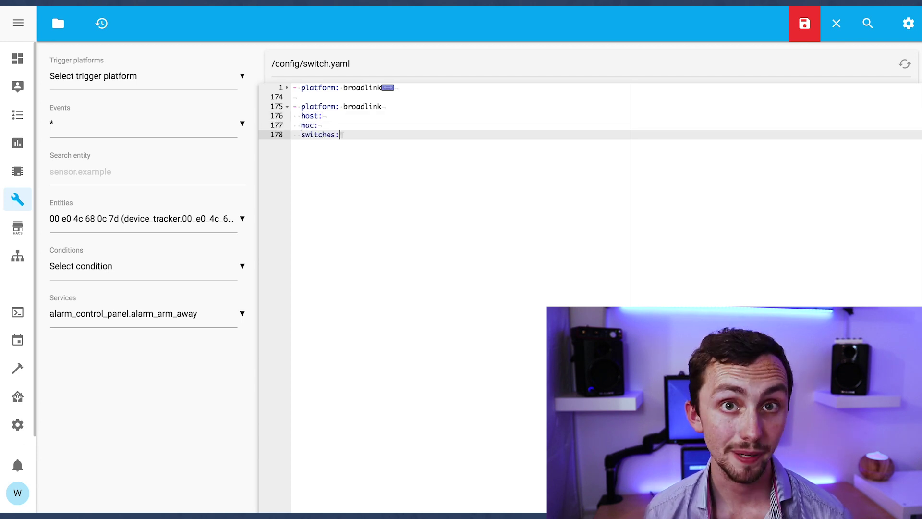
{"action": "left_click", "coordinate": [360, 115]}
{"action": "type", "text": "192.1"}
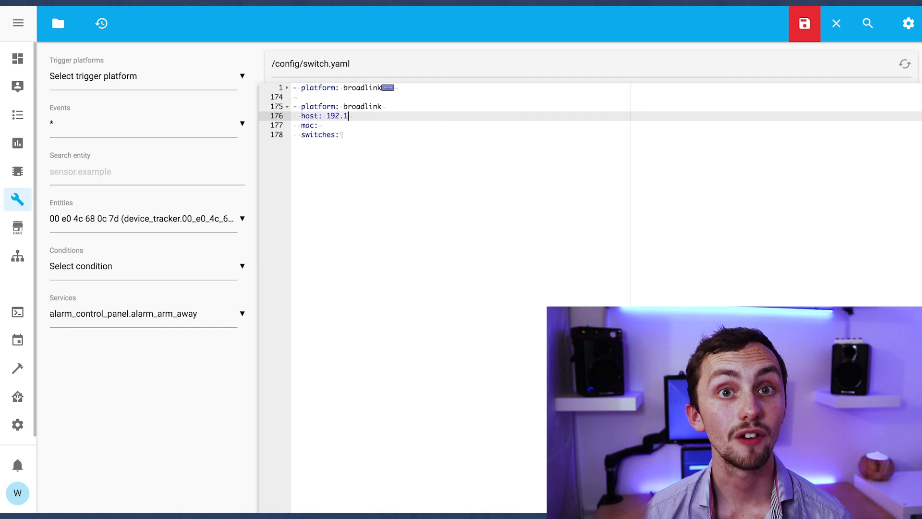
{"action": "type", "text": "68.0.1"}
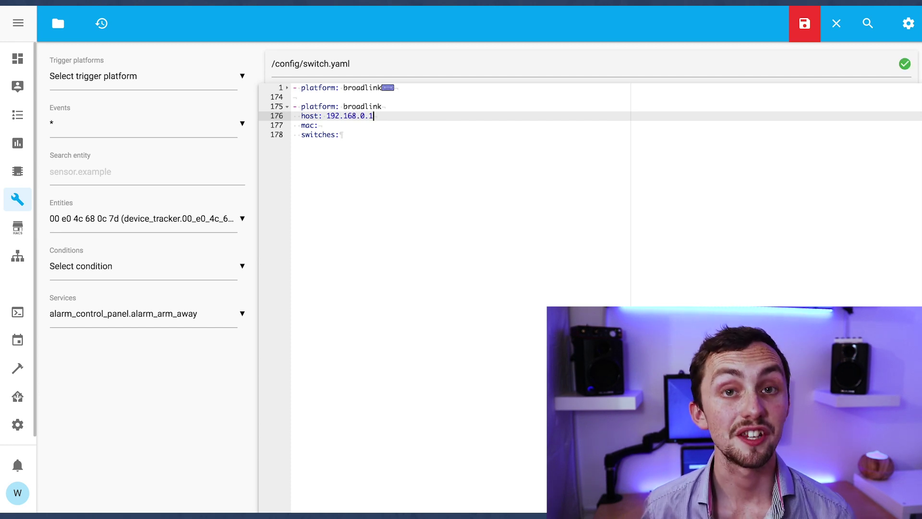
{"action": "type", "text": "06"}
{"action": "key", "text": "Down"}
{"action": "type", "text": "34:EA:34:41:21:7E"}
{"action": "left_click", "coordinate": [411, 135]}
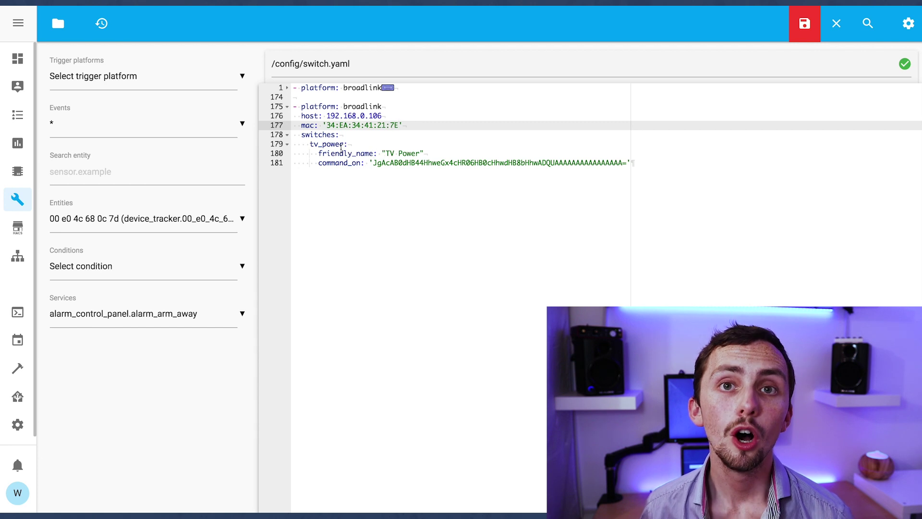
Step: Rename the first switch to test_power / Test Power, clear its command_on, and paste four copies
{"action": "left_click_drag", "start_coordinate": [347, 144], "coordinate": [310, 144]}
{"action": "type", "text": "tes"}
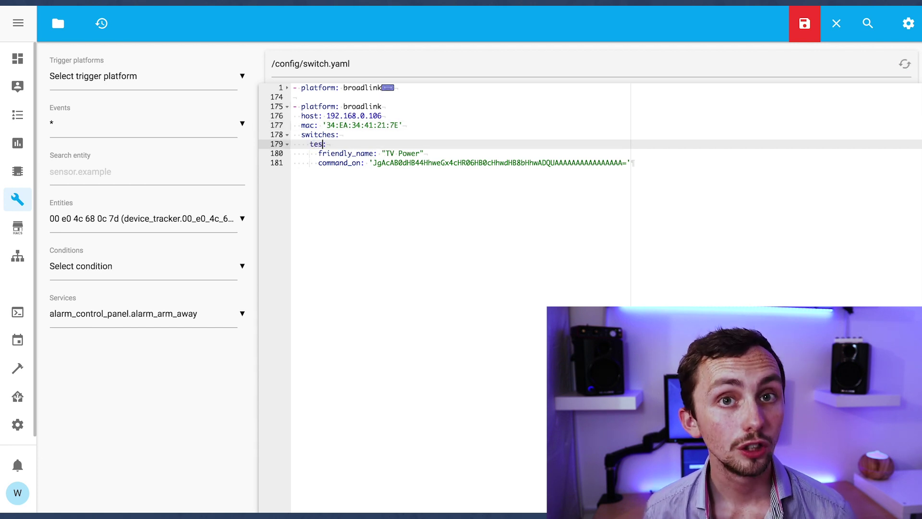
{"action": "type", "text": "t_power"}
{"action": "left_click", "coordinate": [395, 154]}
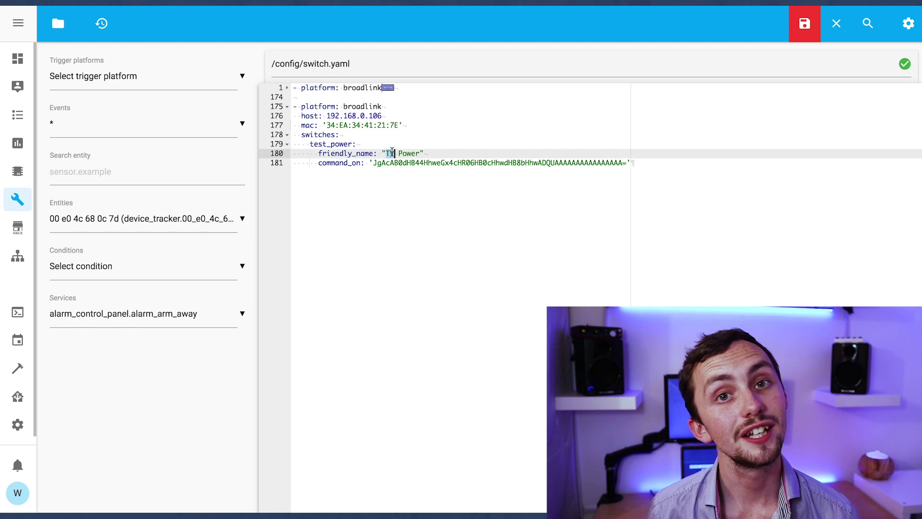
{"action": "key", "text": "BackSpace"}
{"action": "type", "text": "est"}
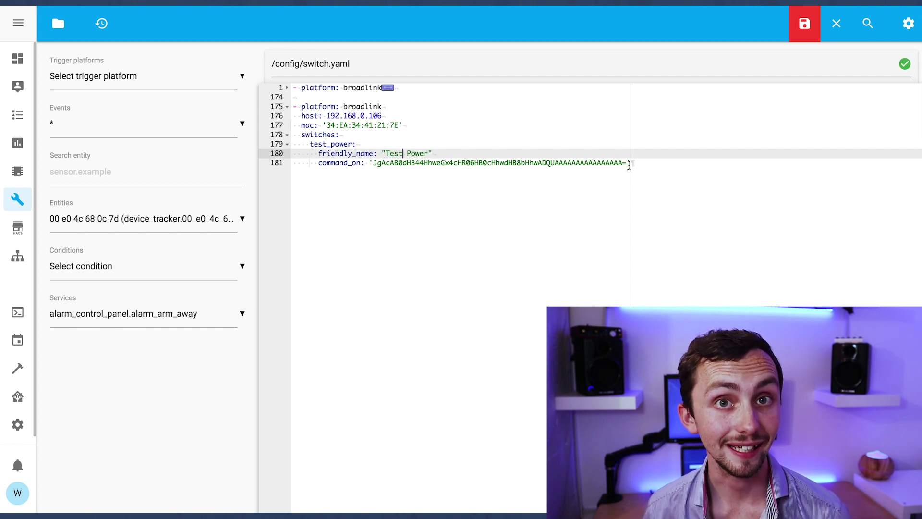
{"action": "left_click_drag", "start_coordinate": [371, 163], "coordinate": [641, 161]}
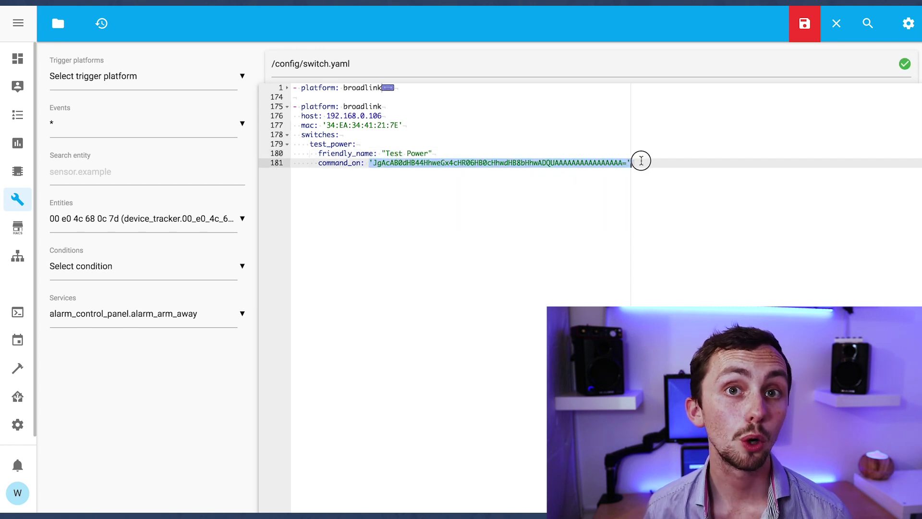
{"action": "key", "text": "BackSpace"}
{"action": "key", "text": "ctrl+v"}
{"action": "key", "text": "ctrl+v"}
{"action": "key", "text": "ctrl+v"}
{"action": "key", "text": "ctrl+v"}
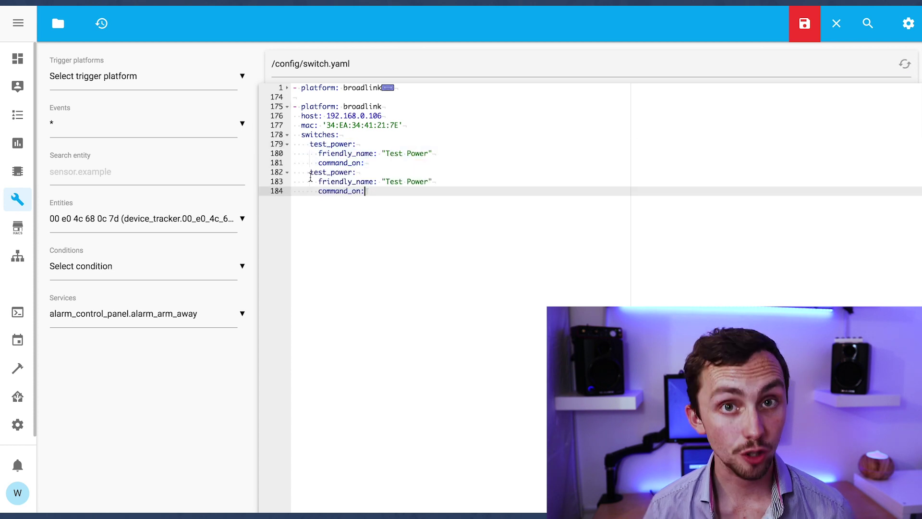
Step: Rename the copied switches to test_up, test_down, test_left and test_right
{"action": "double_click", "coordinate": [332, 172]}
{"action": "type", "text": "test_up"}
{"action": "double_click", "coordinate": [332, 200]}
{"action": "type", "text": "test_down"}
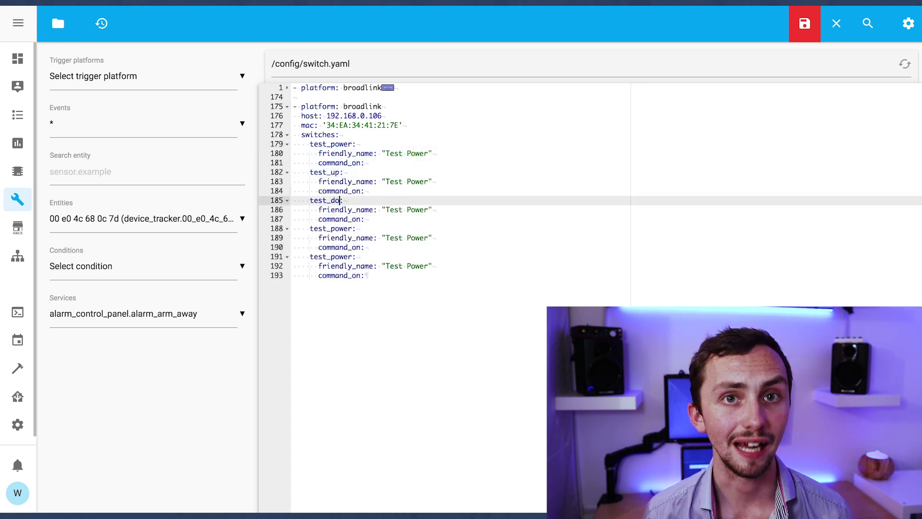
{"action": "double_click", "coordinate": [333, 228]}
{"action": "type", "text": "test_left"}
{"action": "double_click", "coordinate": [333, 257]}
{"action": "type", "text": "test_right"}
Step: Change their friendly names to Test Up, Test Down, Test Left and Test Right
{"action": "double_click", "coordinate": [415, 182]}
{"action": "type", "text": "Up"}
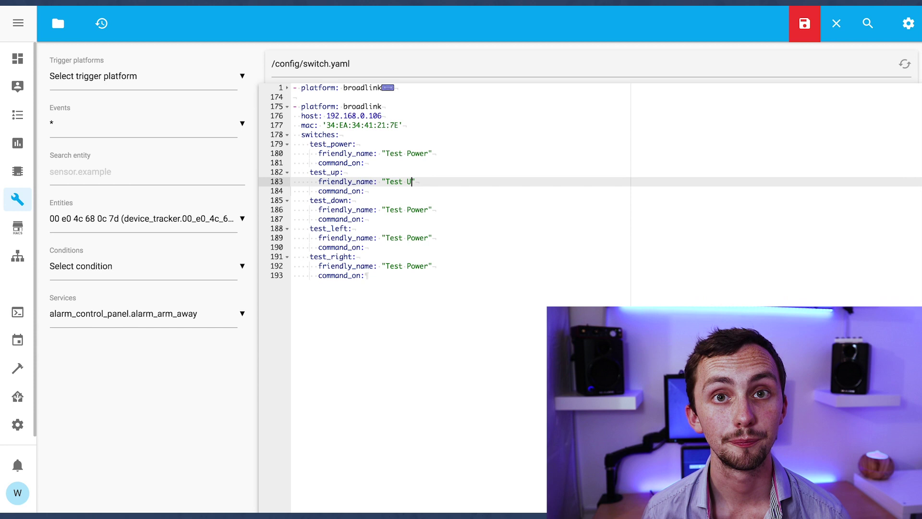
{"action": "double_click", "coordinate": [415, 210]}
{"action": "type", "text": "Down"}
{"action": "double_click", "coordinate": [415, 238]}
{"action": "type", "text": "Left"}
{"action": "double_click", "coordinate": [415, 266]}
{"action": "type", "text": "Right"}
{"action": "left_click", "coordinate": [420, 277]}
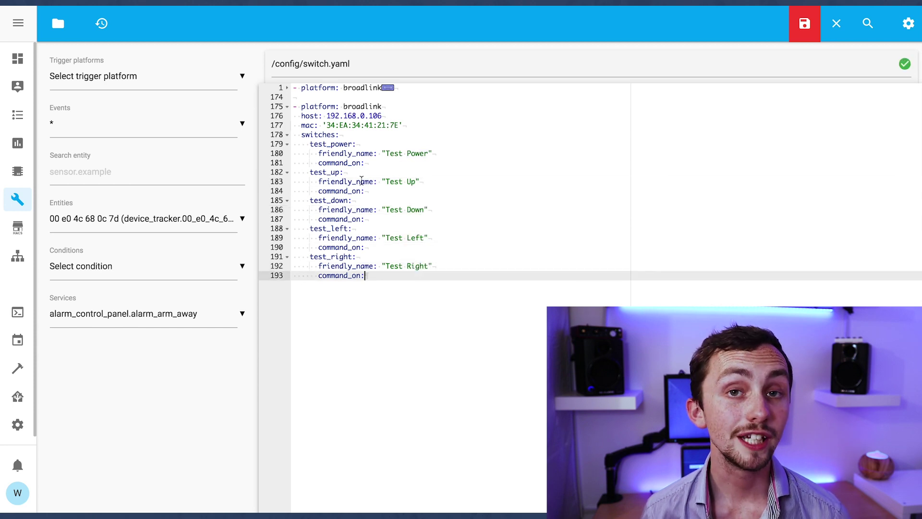
{"action": "left_click", "coordinate": [368, 162]}
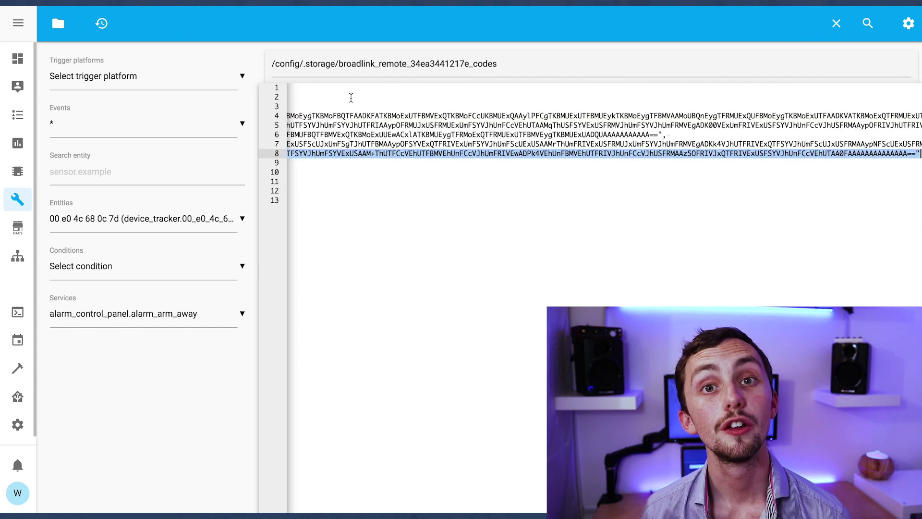
Step: Paste the learned power code into Test Power's command_on
{"action": "scroll", "coordinate": [338, 129], "scroll_direction": "right", "scroll_amount": 10}
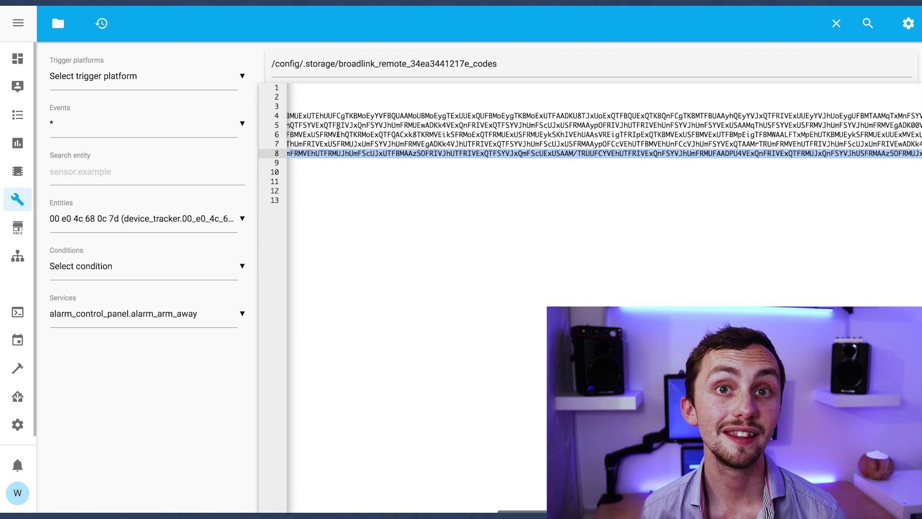
{"action": "scroll", "coordinate": [337, 128], "scroll_direction": "left", "scroll_amount": 10}
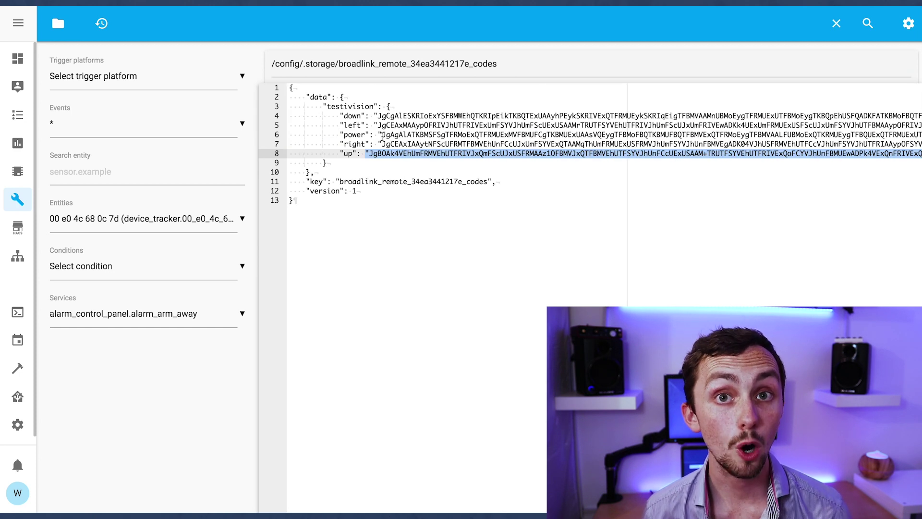
{"action": "left_click", "coordinate": [378, 134]}
{"action": "key", "text": "shift+End"}
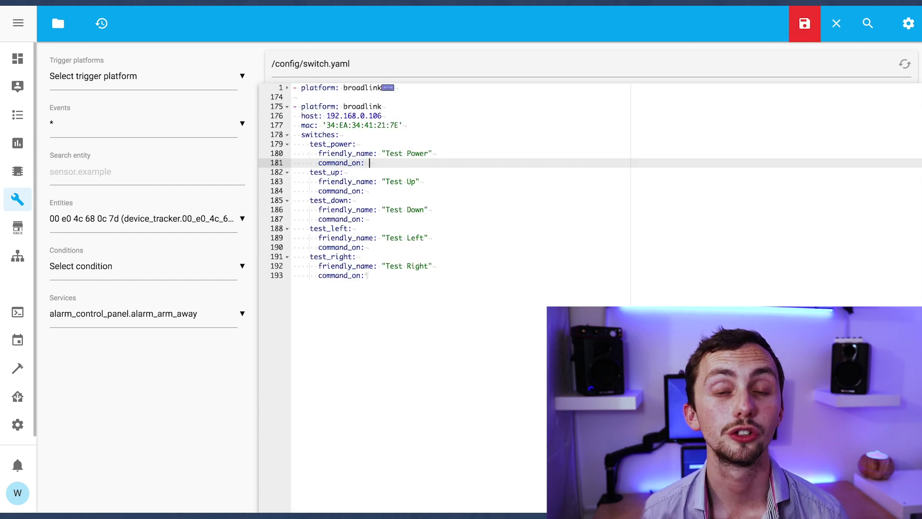
{"action": "key", "text": "ctrl+v"}
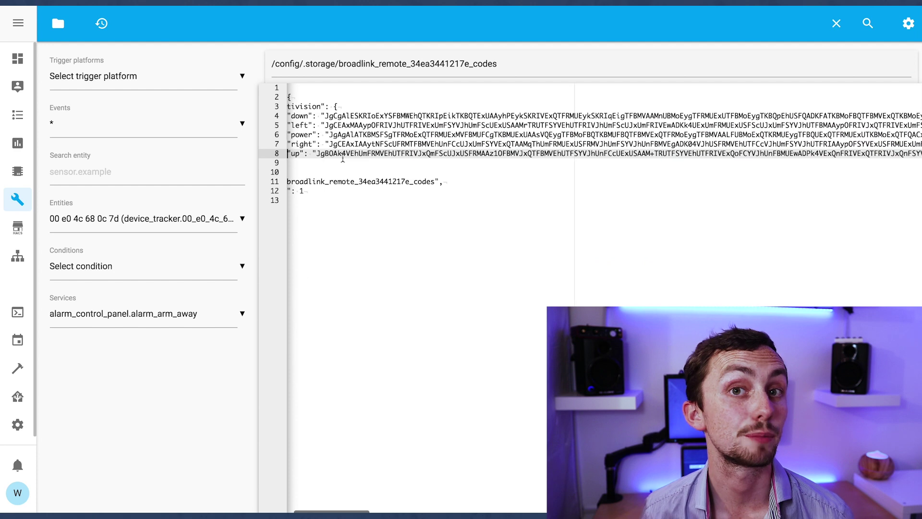
Step: Copy the up and down codes into Test Up and Test Down's command_on
{"action": "left_click", "coordinate": [313, 153]}
{"action": "key", "text": "shift+End"}
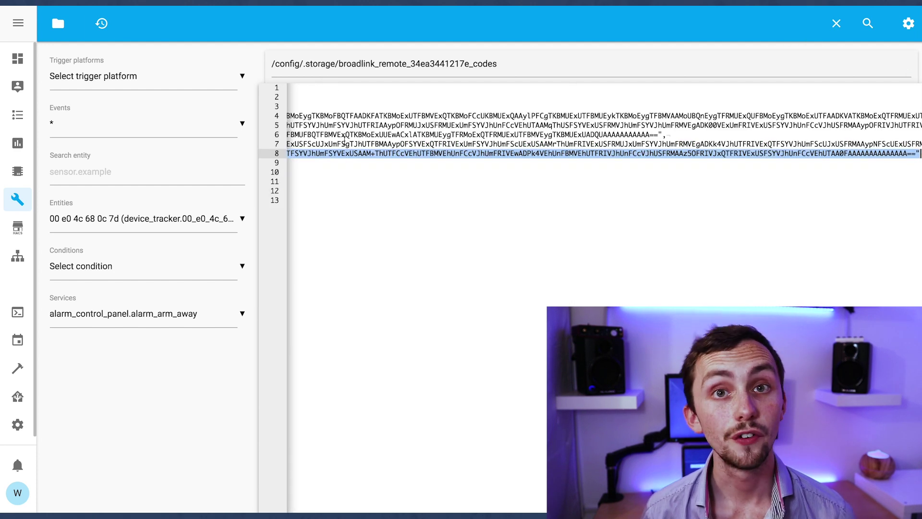
{"action": "key", "text": "Up"}
{"action": "key", "text": "Home"}
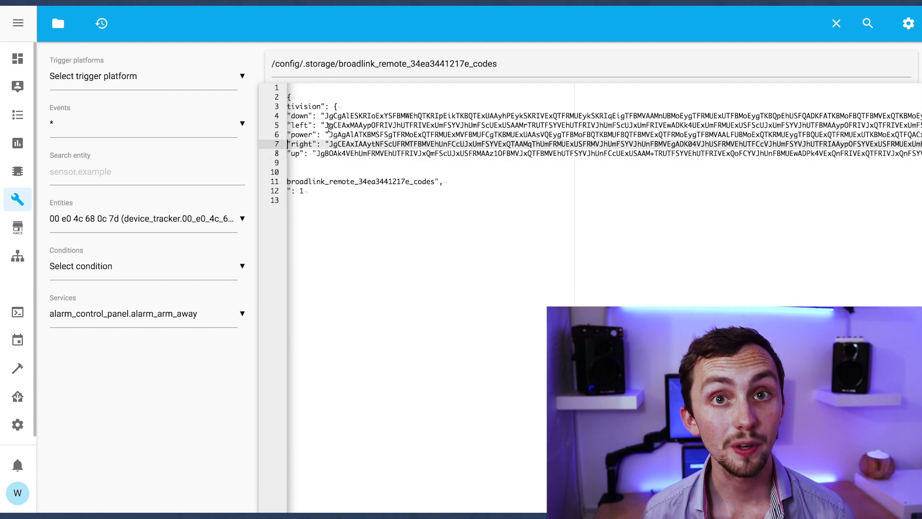
{"action": "key", "text": "Up"}
{"action": "key", "text": "Up"}
{"action": "key", "text": "Up"}
{"action": "key", "text": "shift+End"}
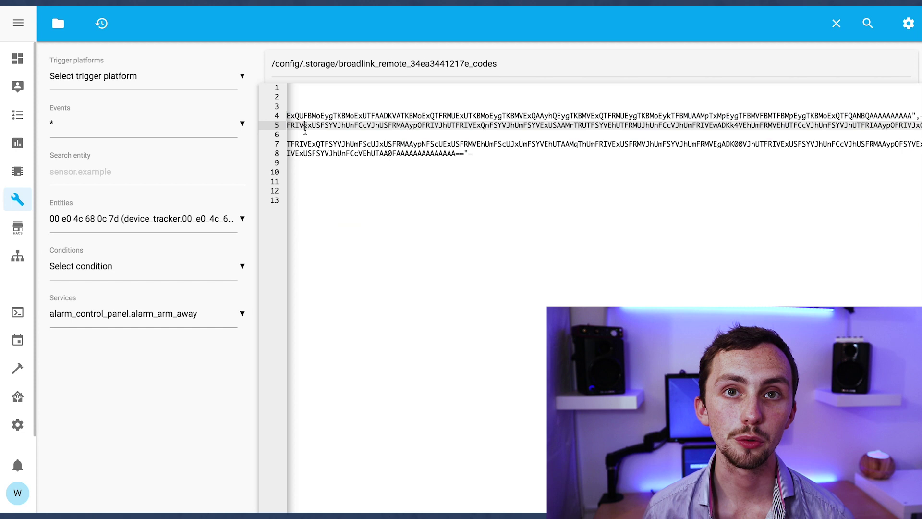
Step: Copy the left and right codes into Test Left and Test Right's command_on
{"action": "left_click", "coordinate": [321, 125]}
{"action": "key", "text": "shift+End"}
{"action": "key", "text": "shift+Left"}
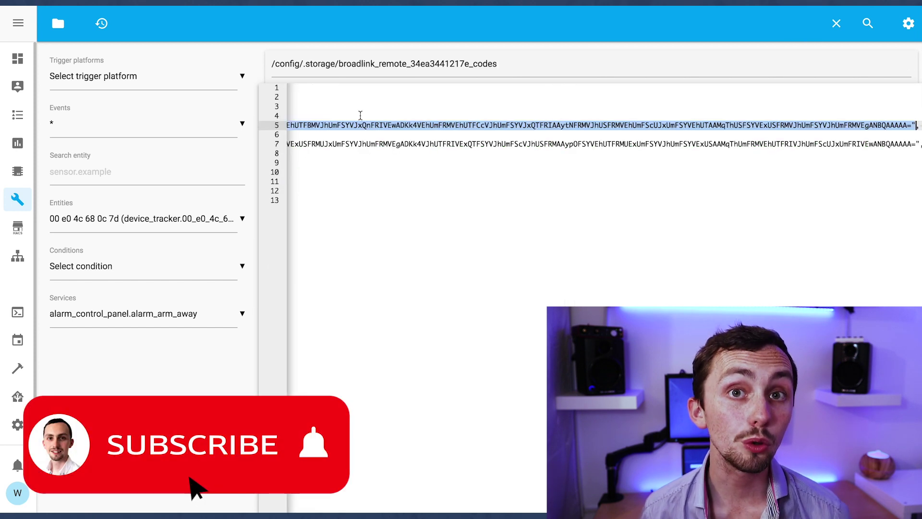
{"action": "key", "text": "Down"}
{"action": "key", "text": "Down"}
{"action": "key", "text": "Home"}
{"action": "key", "text": "shift+End"}
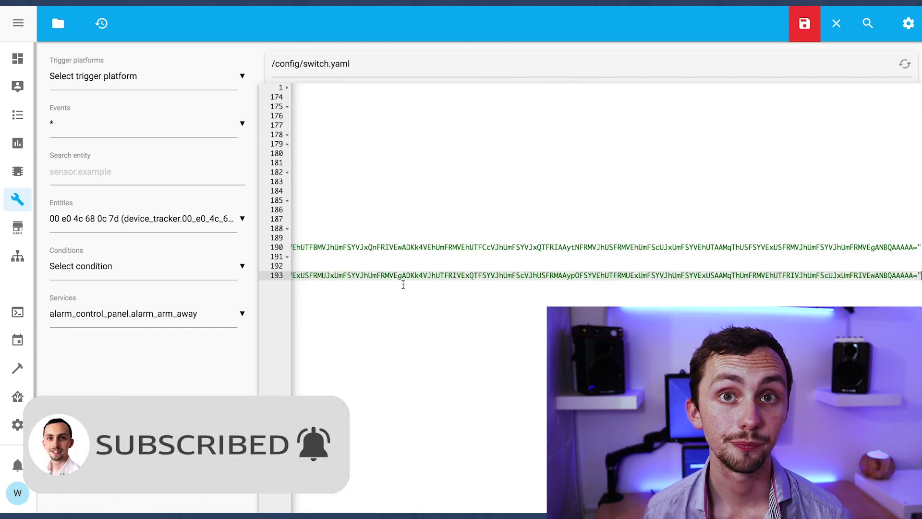
Step: Save switch.yaml and validate the configuration in Server Controls
{"action": "left_click", "coordinate": [805, 23]}
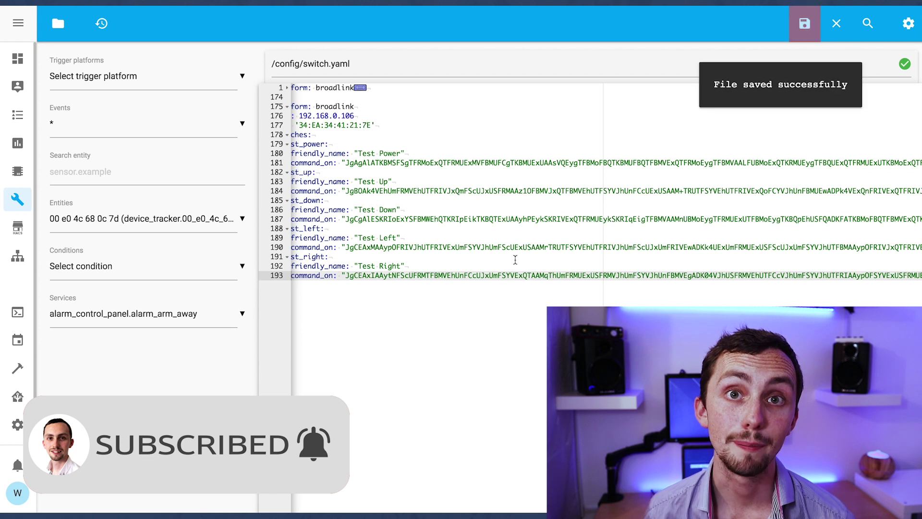
{"action": "left_click", "coordinate": [17, 425]}
{"action": "left_click", "coordinate": [483, 419]}
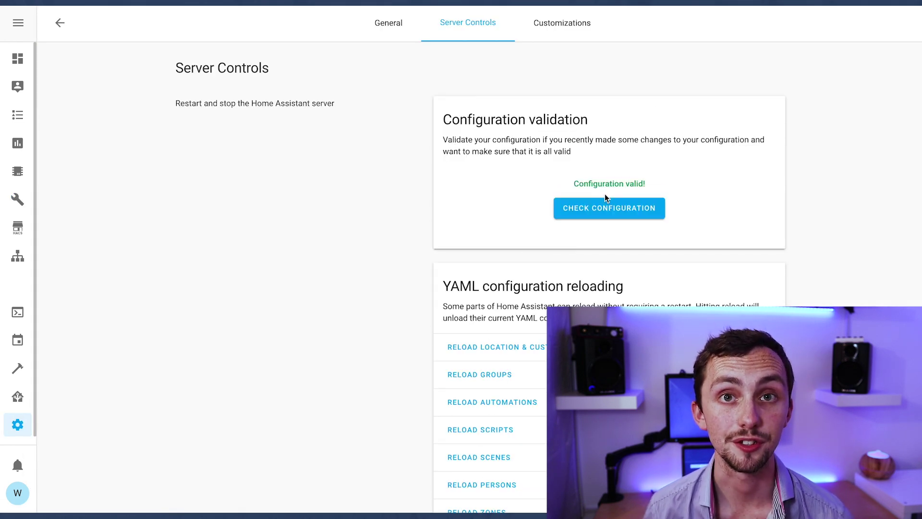
{"action": "scroll", "coordinate": [477, 483], "scroll_direction": "down", "scroll_amount": 3}
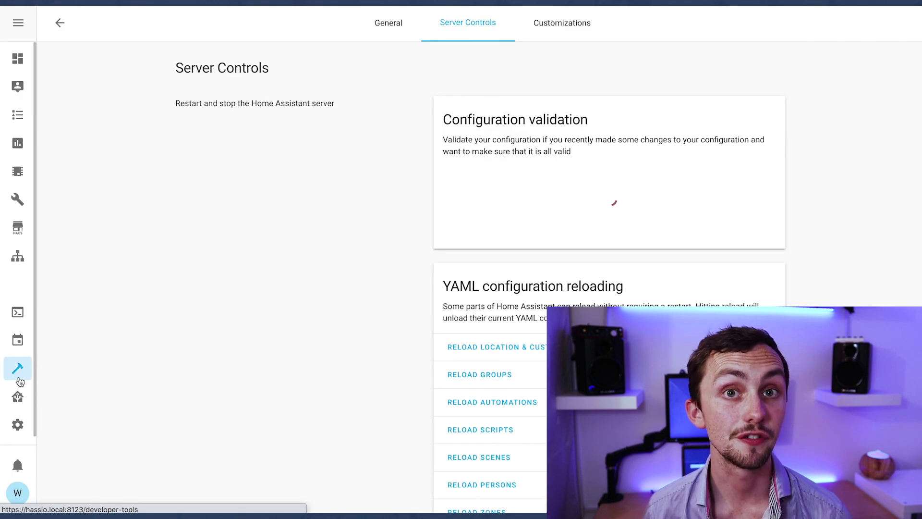
Step: Search the Developer Tools states for 'switch.test'
{"action": "left_click", "coordinate": [18, 368]}
{"action": "key", "text": "ctrl+f"}
{"action": "type", "text": "sw"}
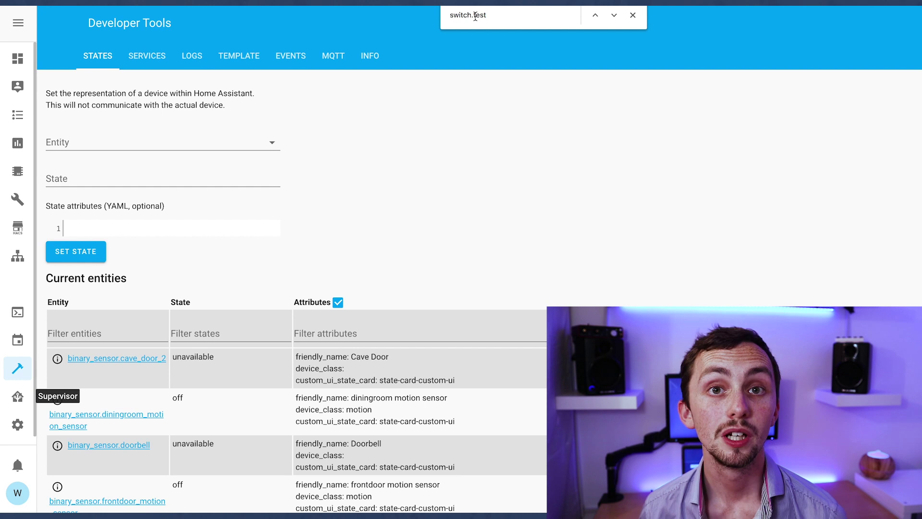
{"action": "type", "text": "itch.test"}
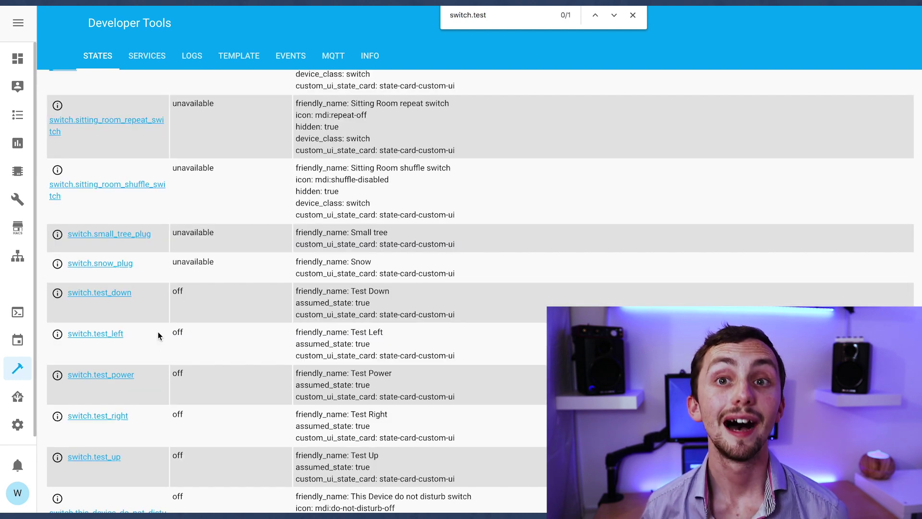
Step: Step through the switch.test matches and open the Test Down entity details
{"action": "left_click", "coordinate": [177, 302]}
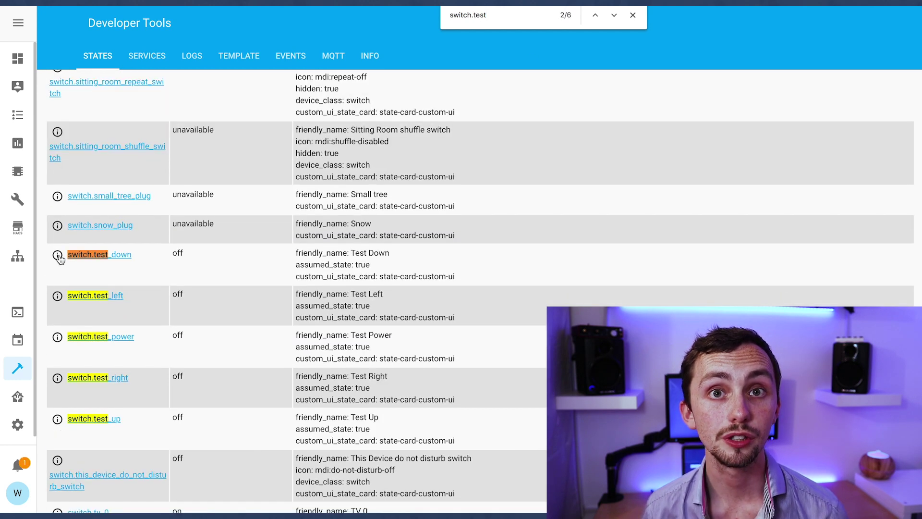
{"action": "left_click", "coordinate": [59, 255]}
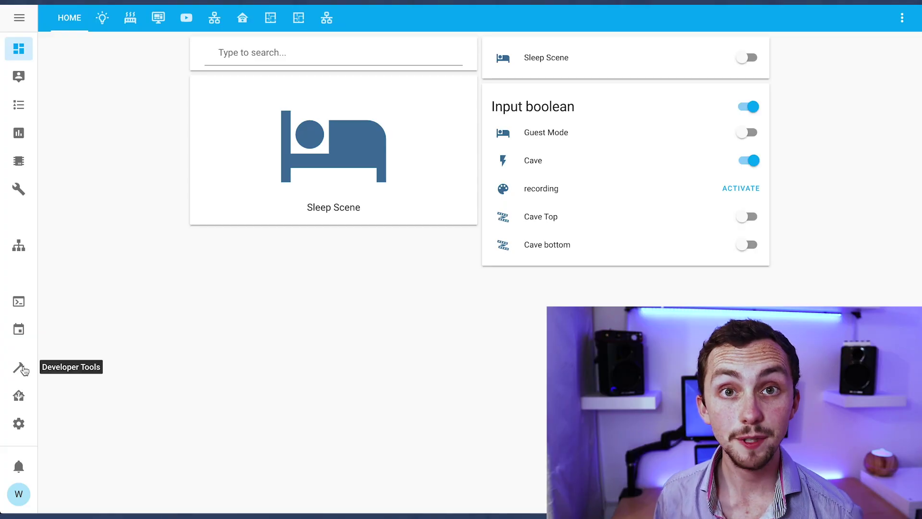
Step: Select the remote.learn_command service with the RM Pro remote as its entity
{"action": "left_click", "coordinate": [19, 368]}
{"action": "left_click", "coordinate": [145, 61]}
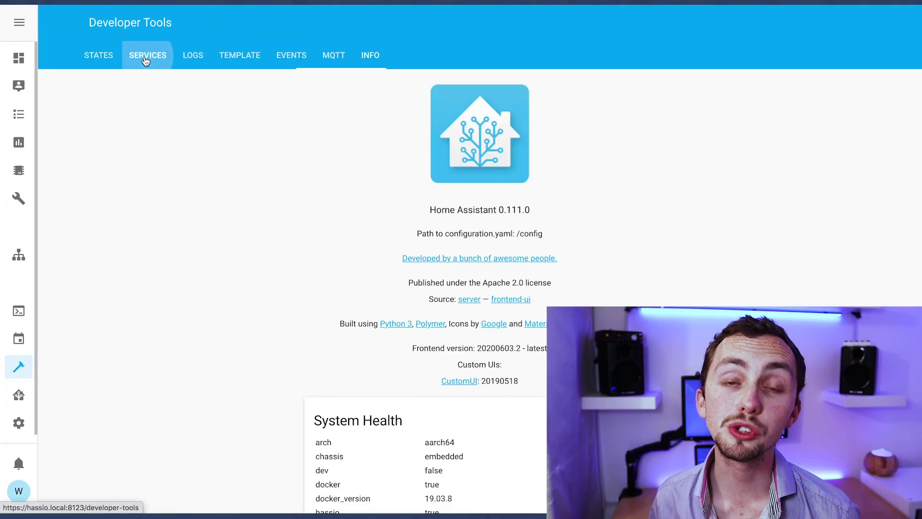
{"action": "left_click", "coordinate": [128, 127]}
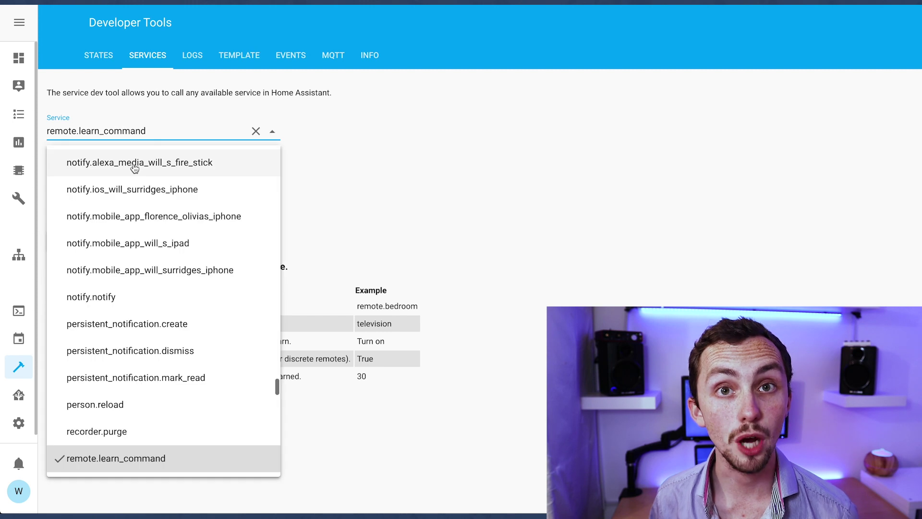
{"action": "left_click", "coordinate": [374, 192]}
{"action": "left_click", "coordinate": [153, 171]}
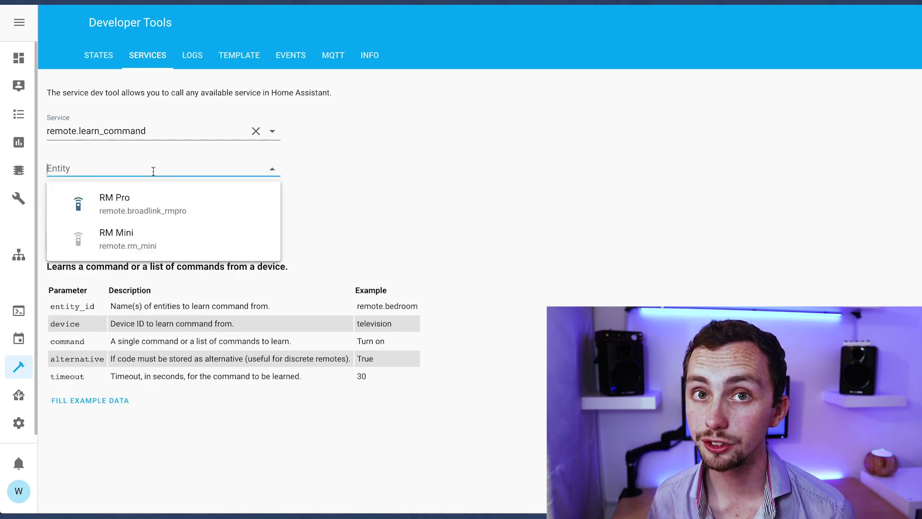
{"action": "left_click", "coordinate": [146, 213]}
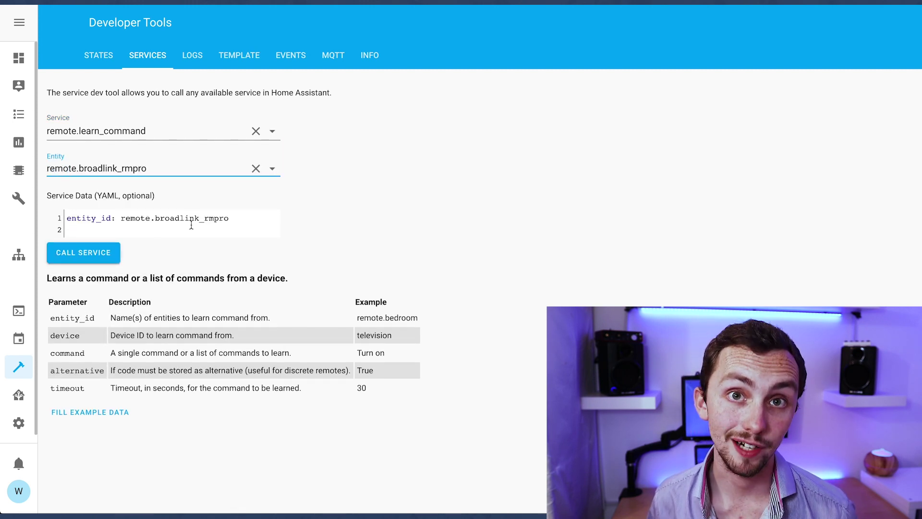
Step: Enter 'device: rfplug1' in the service data and start a 'command:' line
{"action": "left_click", "coordinate": [194, 225]}
{"action": "type", "text": "device: "}
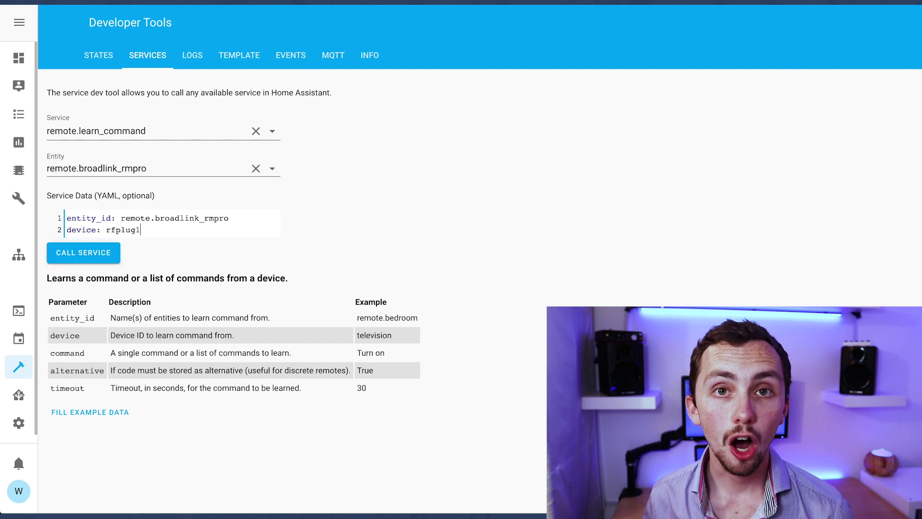
{"action": "type", "text": "rfplug1"}
{"action": "key", "text": "Return"}
{"action": "type", "text": "command:"}
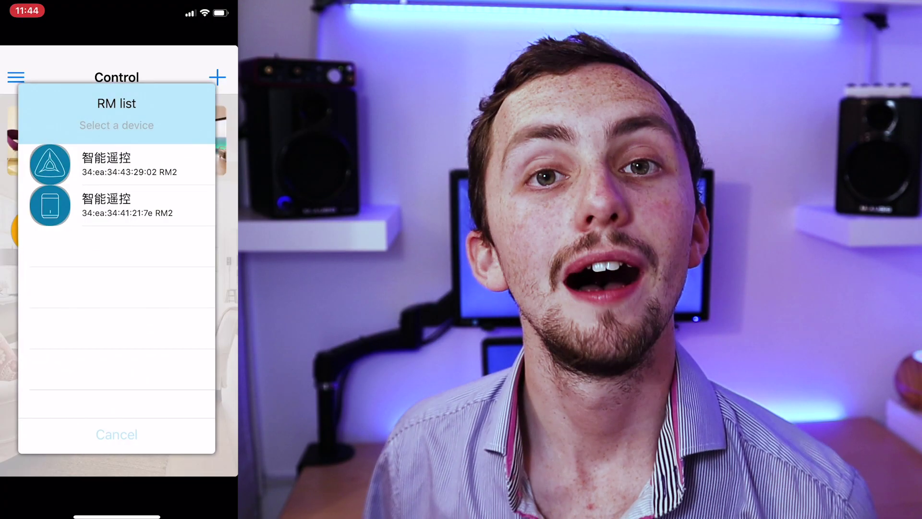
Step: Assign the new remote to the first RM2 hub and pick the RF Socket template
{"action": "left_click", "coordinate": [120, 165]}
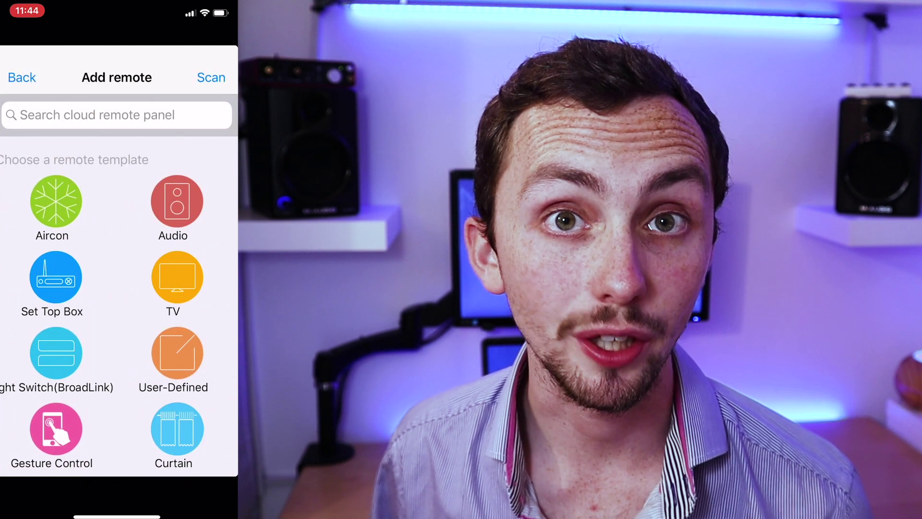
{"action": "scroll", "coordinate": [117, 317], "scroll_direction": "down", "scroll_amount": 5}
{"action": "left_click", "coordinate": [177, 283]}
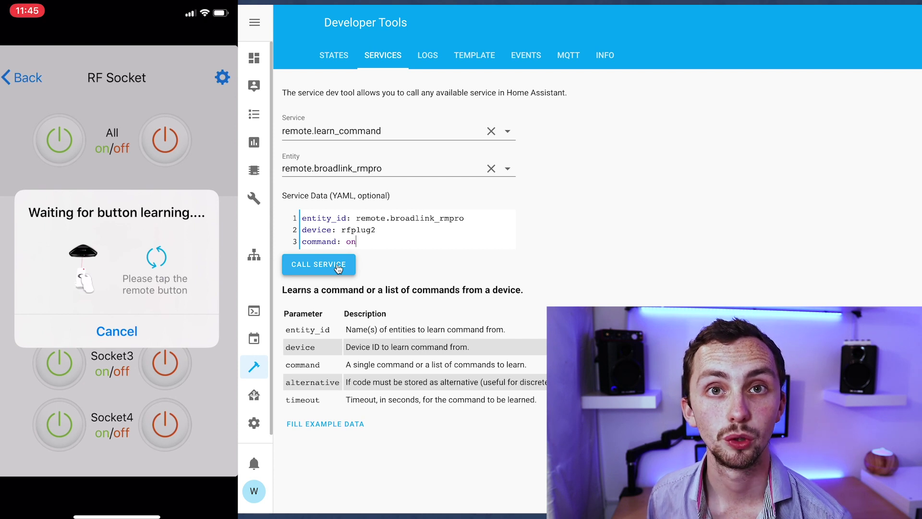
Step: Learn rfplug2's on command, then change the command to off and call learning again
{"action": "left_click", "coordinate": [338, 266]}
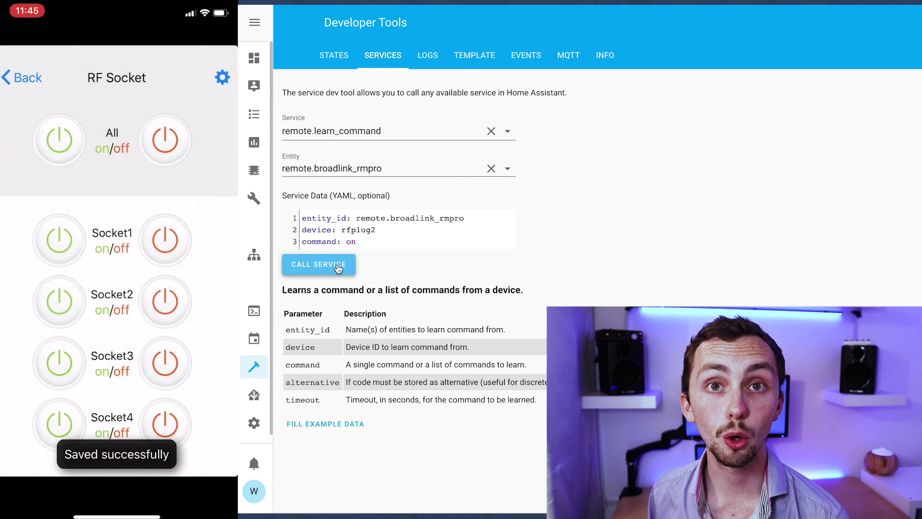
{"action": "left_click", "coordinate": [359, 242]}
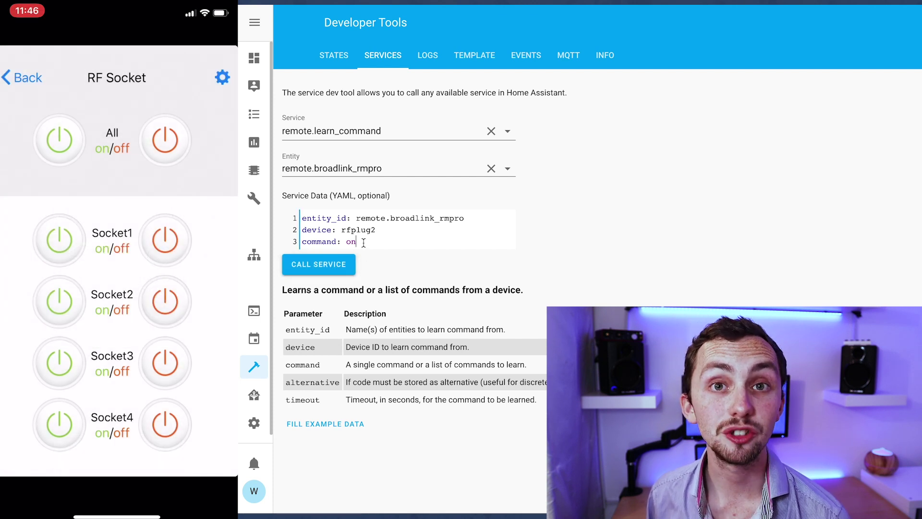
{"action": "key", "text": "BackSpace"}
{"action": "key", "text": "BackSpace"}
{"action": "type", "text": "off"}
{"action": "left_click", "coordinate": [342, 261]}
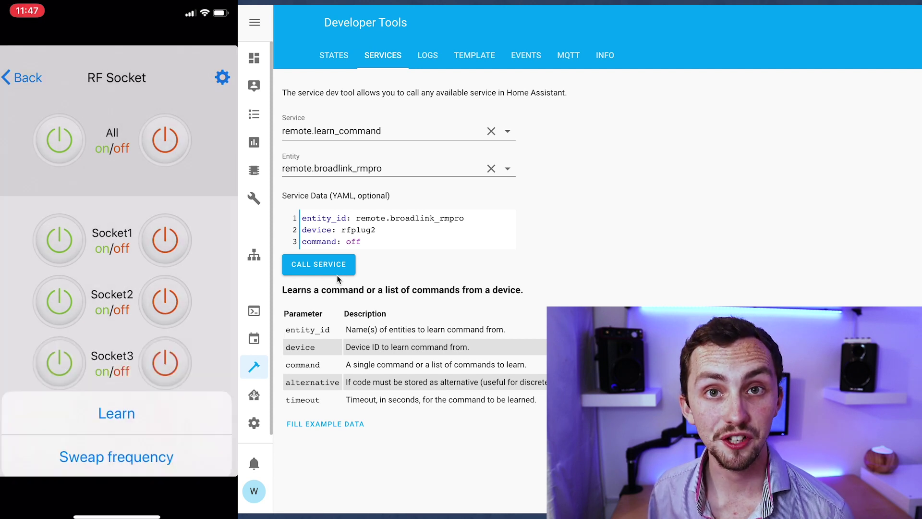
Step: Re-run learning for rfplug2's off code, then learn rfplug3's on command
{"action": "left_click", "coordinate": [339, 273]}
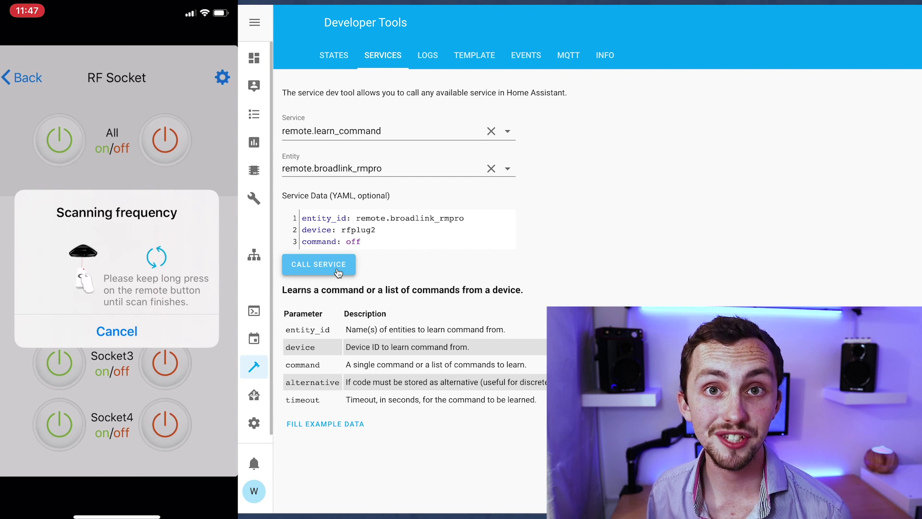
{"action": "left_click", "coordinate": [375, 232]}
{"action": "key", "text": "BackSpace"}
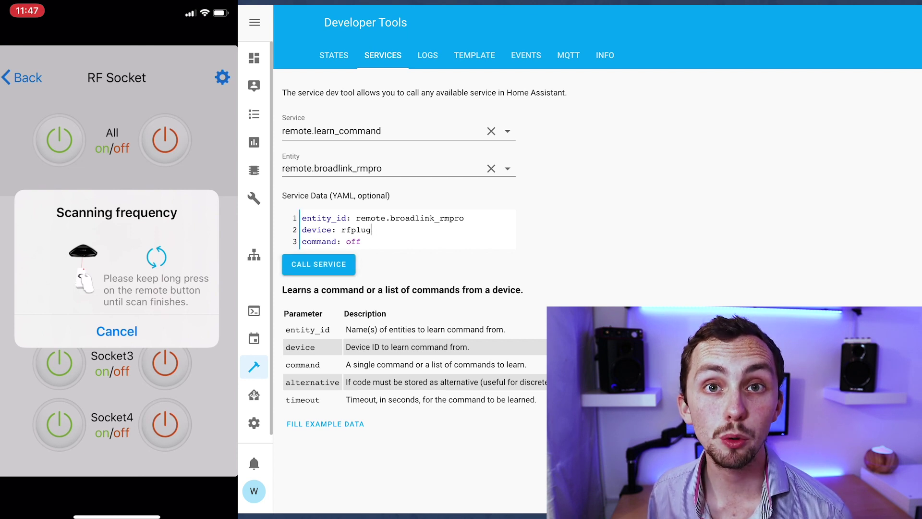
{"action": "type", "text": "3"}
{"action": "left_click", "coordinate": [374, 245]}
{"action": "key", "text": "BackSpace"}
{"action": "key", "text": "BackSpace"}
{"action": "type", "text": "n"}
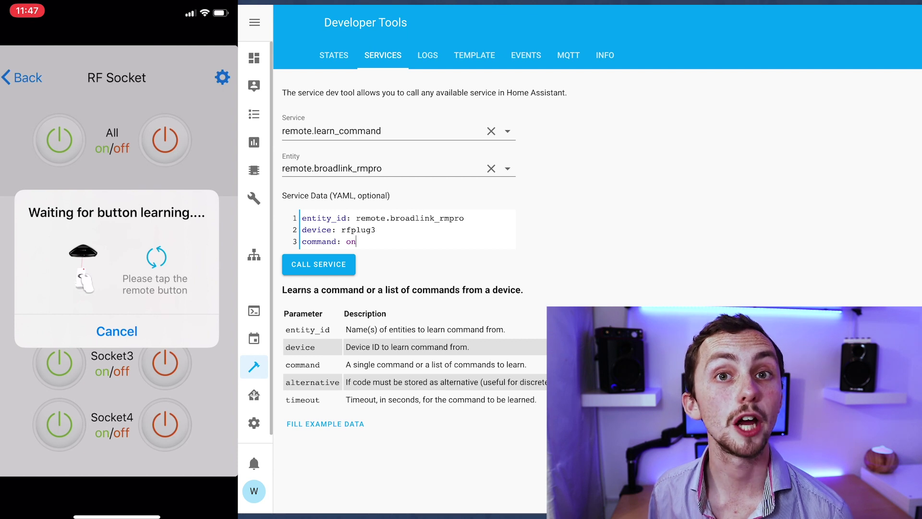
{"action": "left_click", "coordinate": [342, 262]}
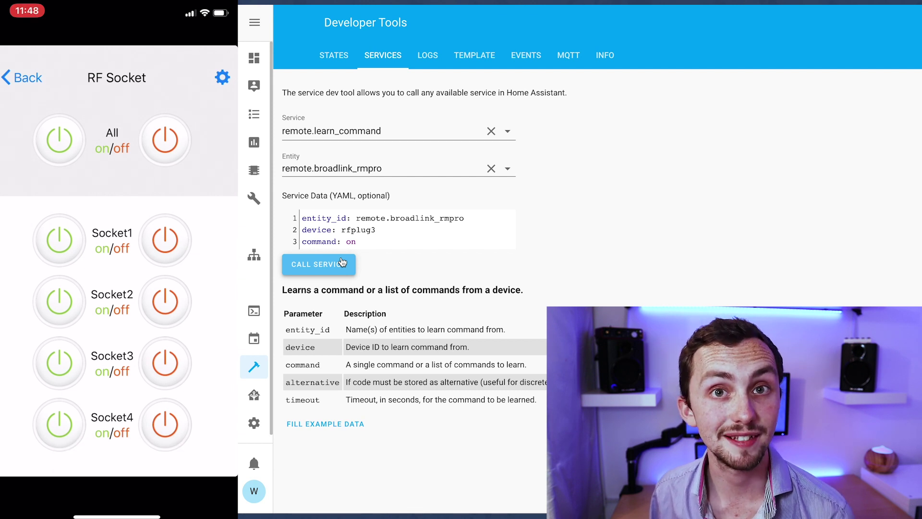
Step: Change rfplug3's service data command value from on to off
{"action": "left_click", "coordinate": [371, 238]}
{"action": "key", "text": "BackSpace"}
{"action": "type", "text": "ff"}
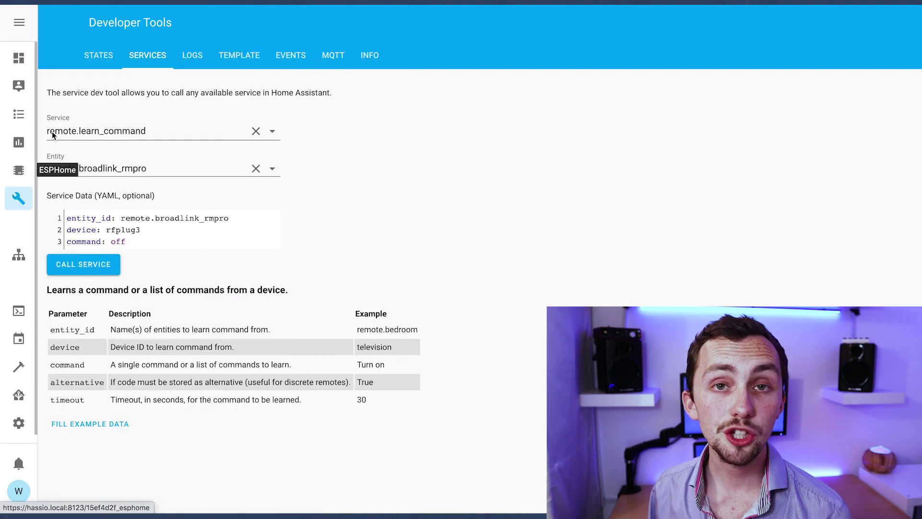
Step: Open the File editor and scroll through the stored rfplug codes
{"action": "left_click", "coordinate": [19, 226]}
{"action": "left_click", "coordinate": [19, 198]}
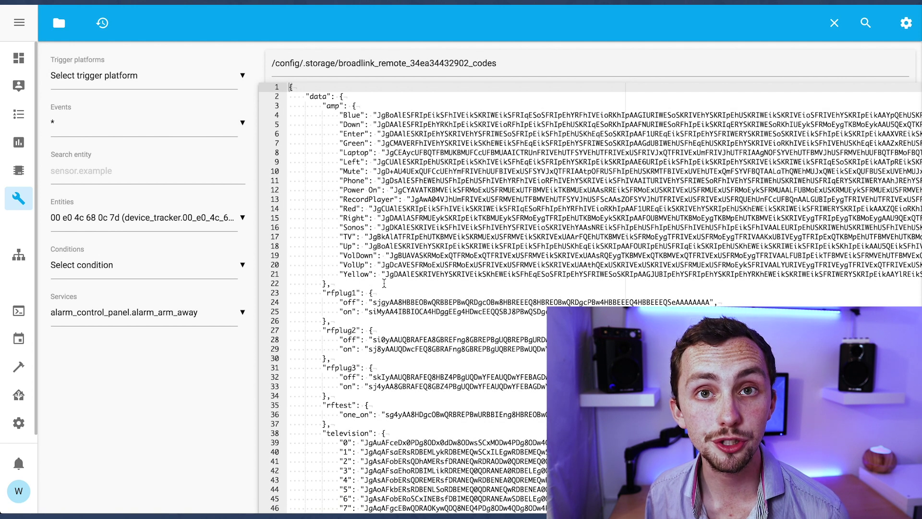
{"action": "scroll", "coordinate": [408, 307], "scroll_direction": "down", "scroll_amount": 1}
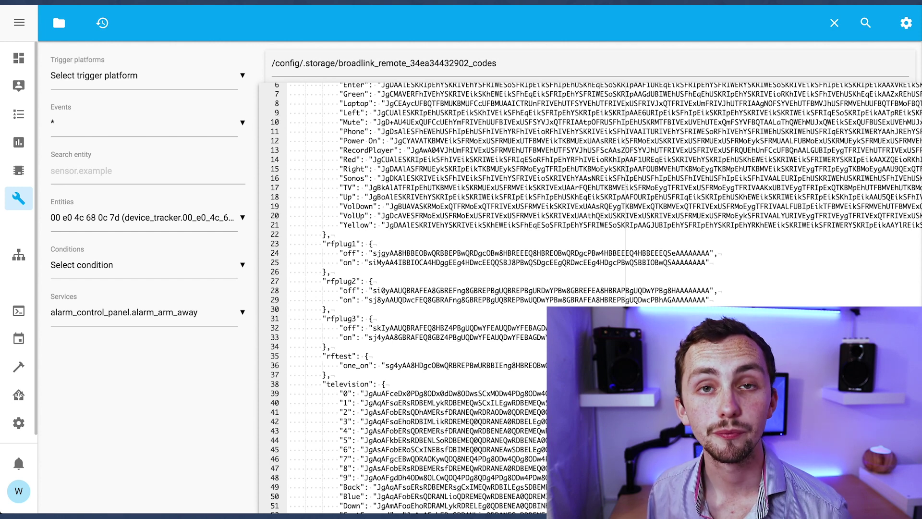
Step: Open switch.yaml from the configuration file browser
{"action": "left_click", "coordinate": [57, 33]}
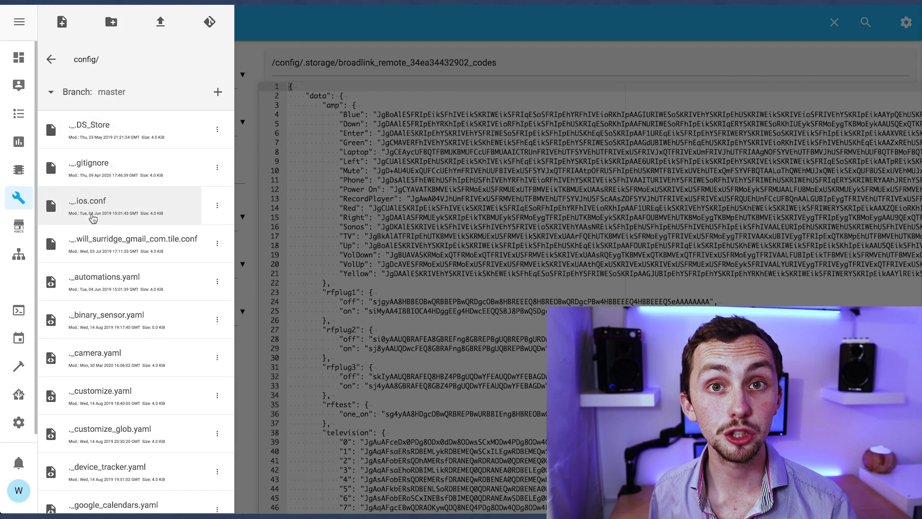
{"action": "scroll", "coordinate": [109, 288], "scroll_direction": "down", "scroll_amount": 10}
{"action": "scroll", "coordinate": [110, 288], "scroll_direction": "down", "scroll_amount": 10}
{"action": "left_click", "coordinate": [119, 223]}
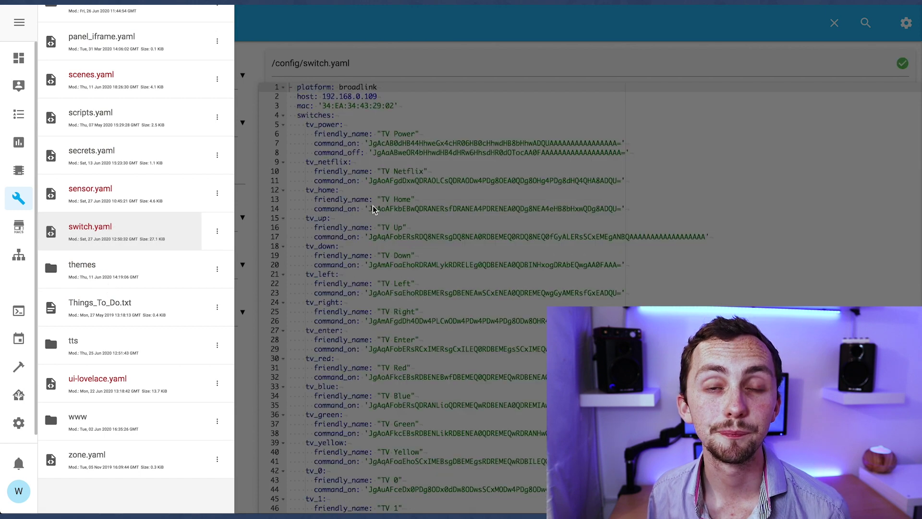
Step: Add an rfplug1 entry below amp_mute with friendly_name, command_on and command_off keys
{"action": "scroll", "coordinate": [342, 208], "scroll_direction": "down", "scroll_amount": 8}
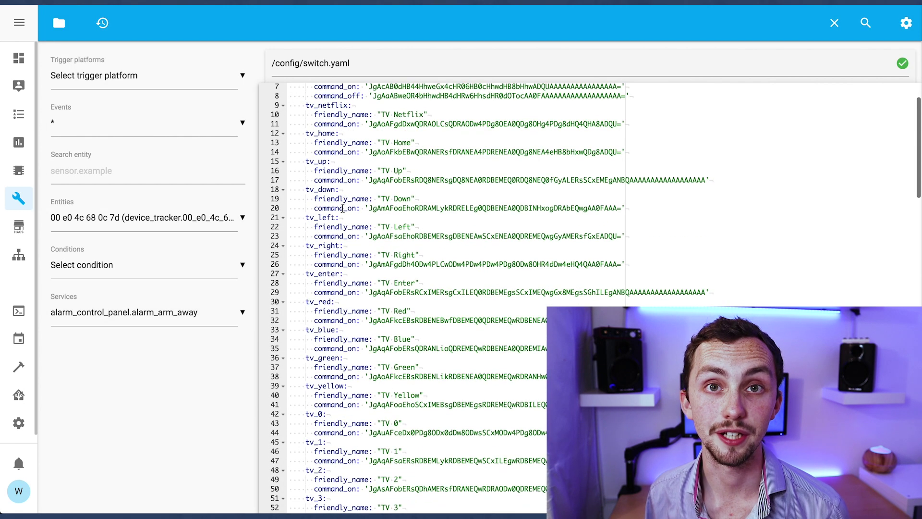
{"action": "scroll", "coordinate": [342, 208], "scroll_direction": "down", "scroll_amount": 20}
{"action": "left_click", "coordinate": [309, 331]}
{"action": "key", "text": "Return"}
{"action": "key", "text": "Return"}
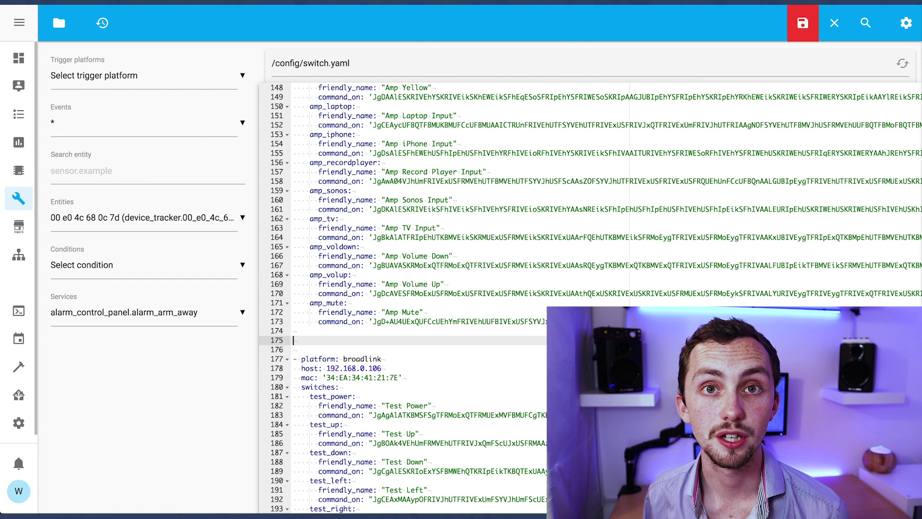
{"action": "type", "text": "rfplug"}
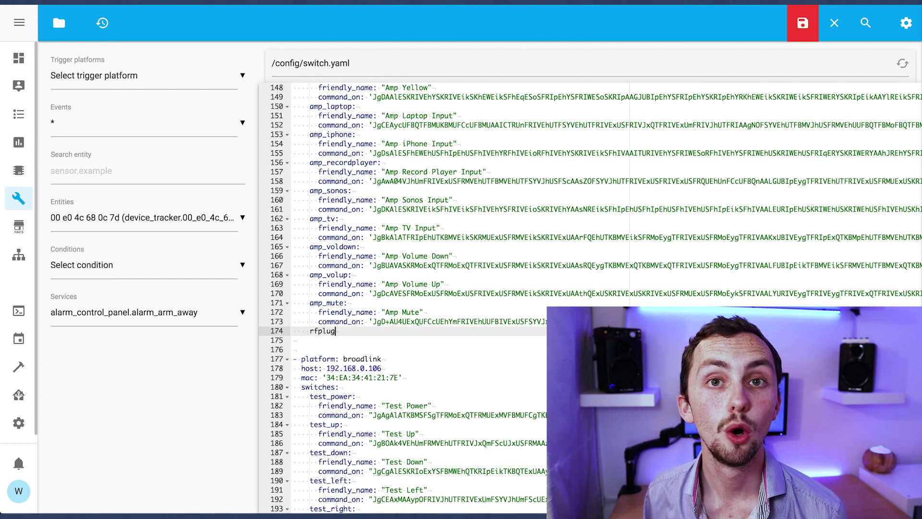
{"action": "type", "text": "1:"}
{"action": "key", "text": "Return"}
{"action": "type", "text": "fr"}
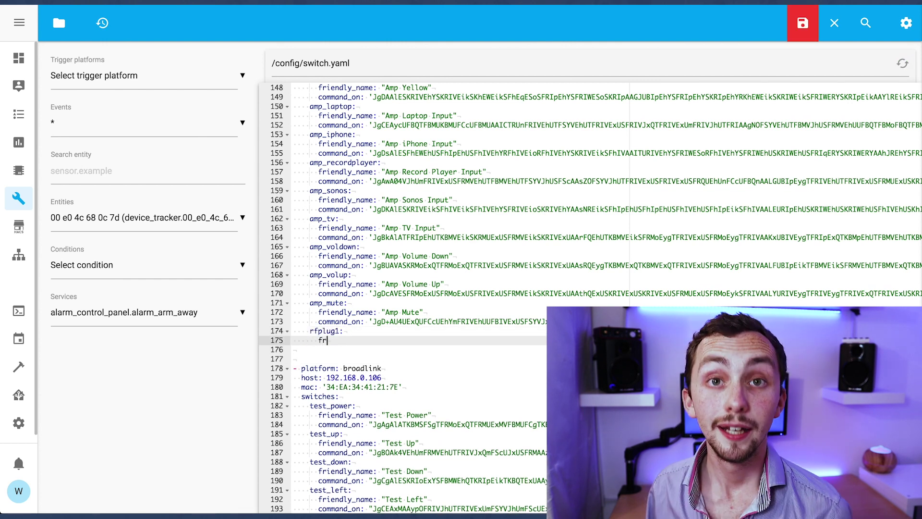
{"action": "type", "text": "iendly_name:"}
{"action": "key", "text": "Return"}
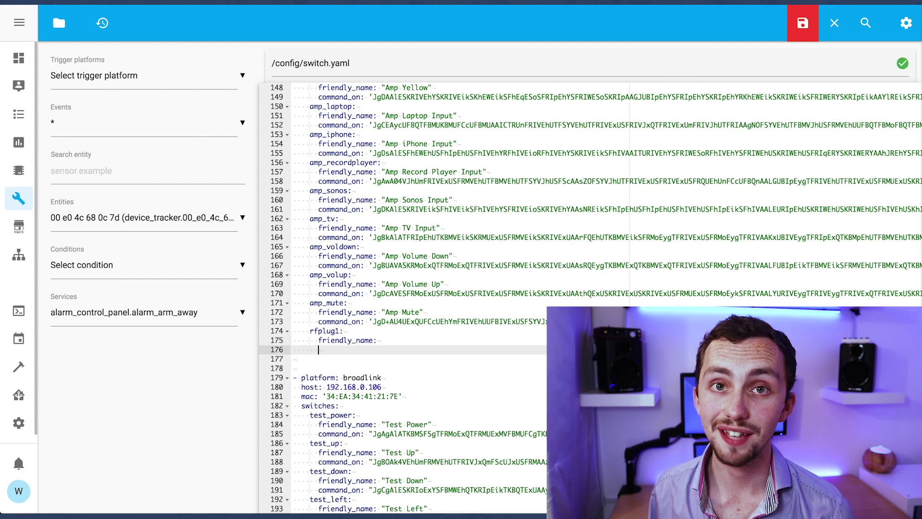
{"action": "type", "text": "command:"}
{"action": "key", "text": "BackSpace"}
{"action": "type", "text": "_on:"}
{"action": "key", "text": "Return"}
{"action": "type", "text": "command_"}
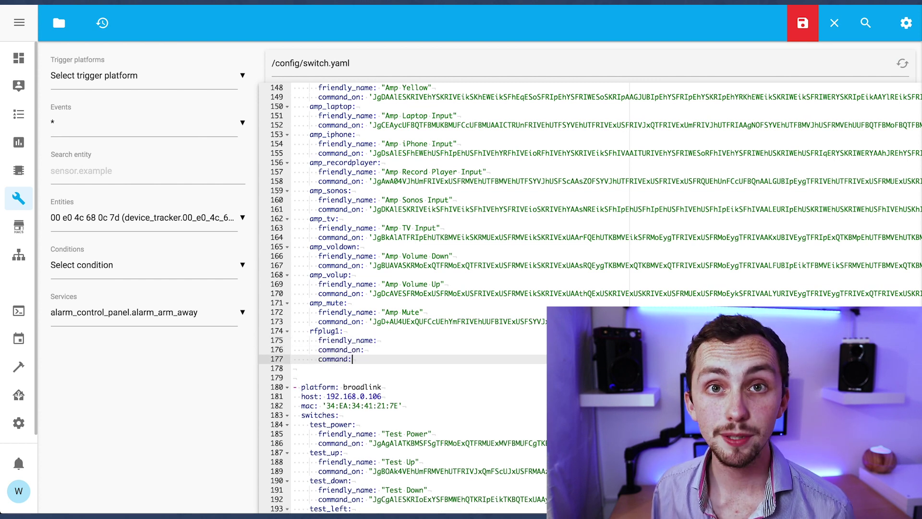
{"action": "type", "text": "off:"}
Step: Name rfplug1 'RFplug1' and paste its learned on and off codes
{"action": "left_click", "coordinate": [379, 340]}
{"action": "type", "text": "Rf"}
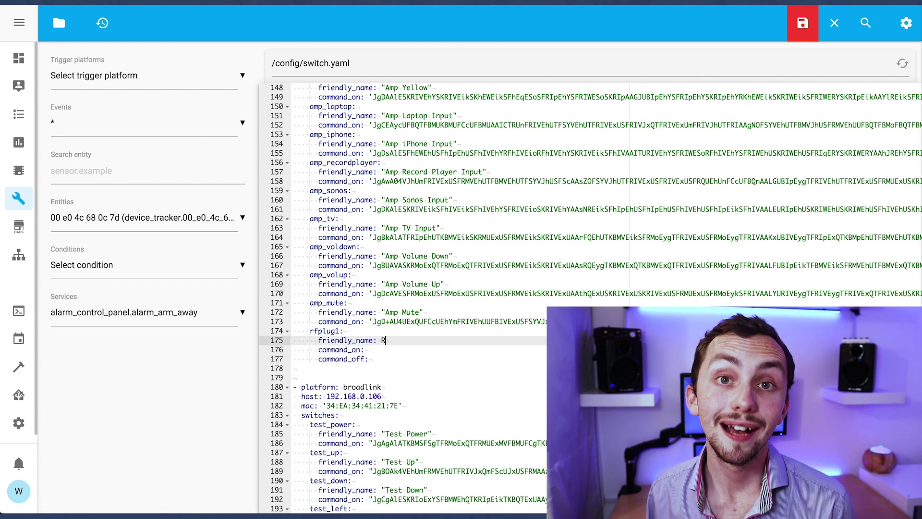
{"action": "key", "text": "BackSpace"}
{"action": "type", "text": "Fplug1"}
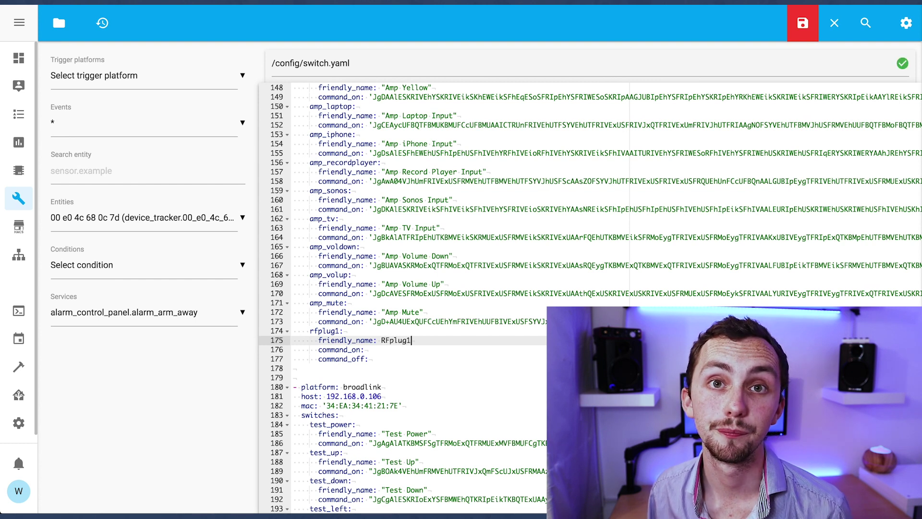
{"action": "key", "text": "Down"}
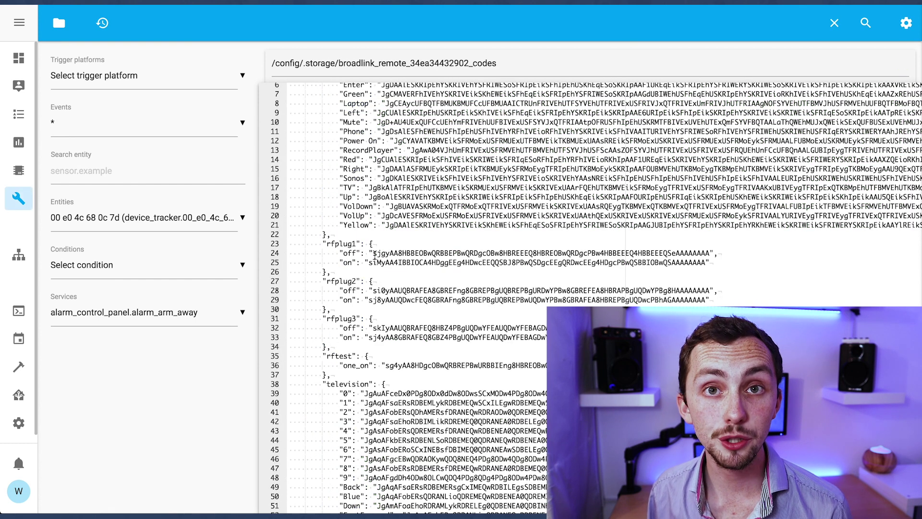
{"action": "left_click_drag", "start_coordinate": [368, 263], "coordinate": [708, 261]}
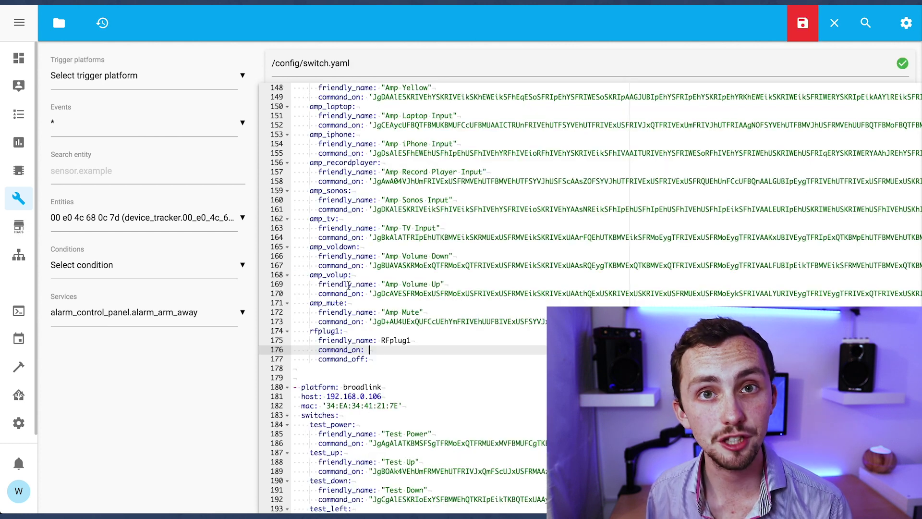
{"action": "key", "text": "ctrl+v"}
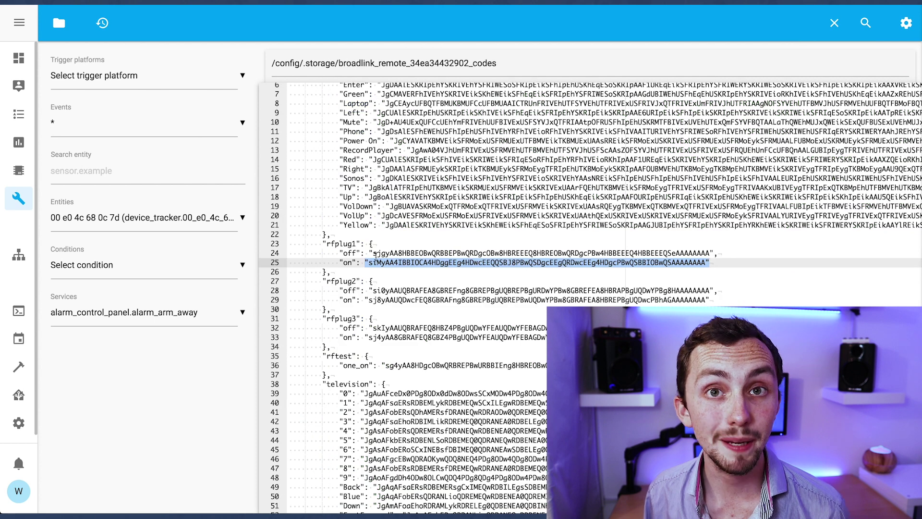
{"action": "left_click_drag", "start_coordinate": [369, 253], "coordinate": [714, 253]}
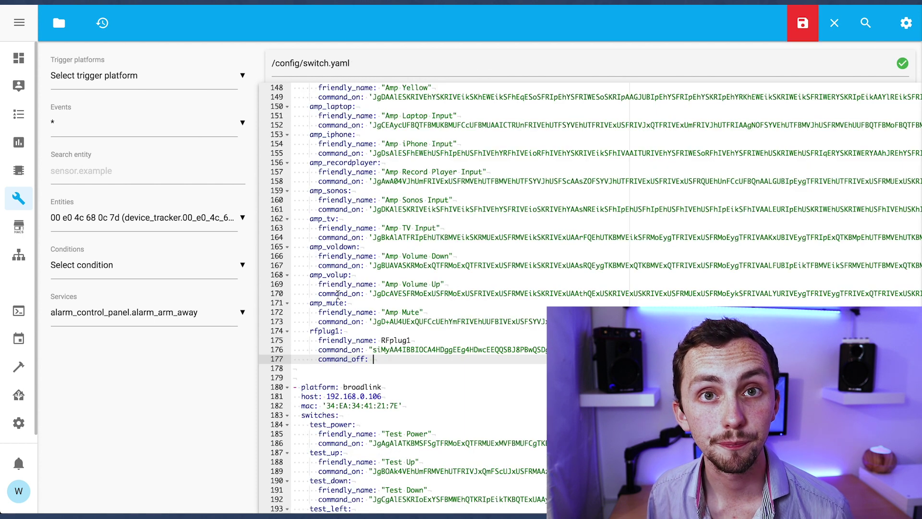
{"action": "key", "text": "ctrl+v"}
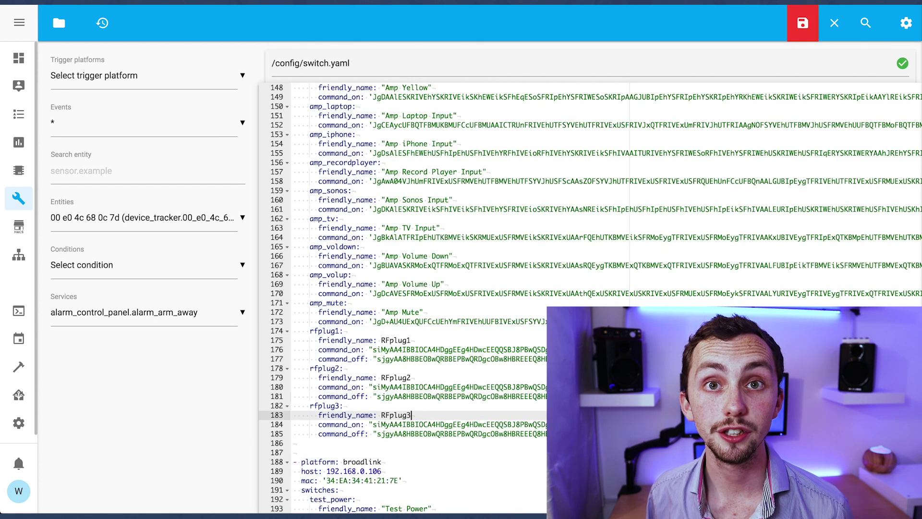
Step: Duplicate the entry for rfplug2 and rfplug3 with their codes, then save switch.yaml
{"action": "key", "text": "shift+End"}
{"action": "key", "text": "BackSpace"}
{"action": "key", "text": "shift+End"}
{"action": "key", "text": "BackSpace"}
{"action": "left_click_drag", "start_coordinate": [369, 290], "coordinate": [714, 290]}
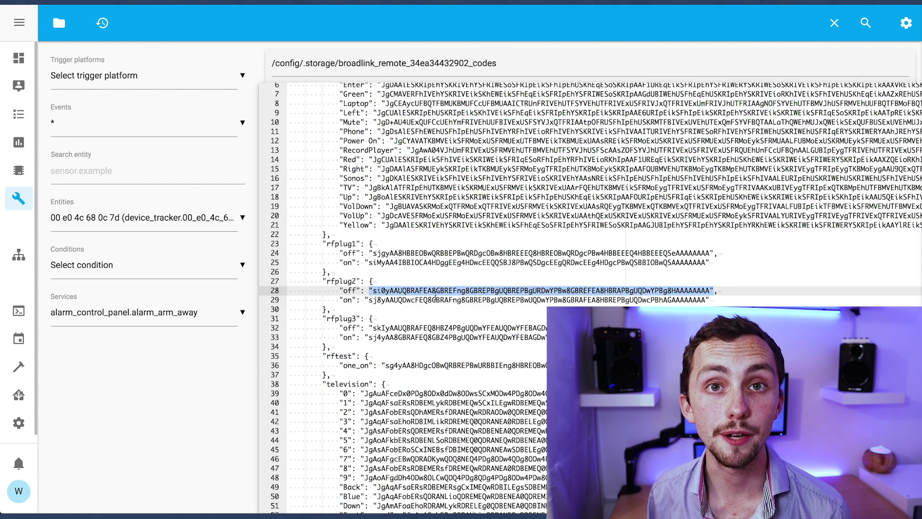
{"action": "left_click_drag", "start_coordinate": [369, 328], "coordinate": [715, 328]}
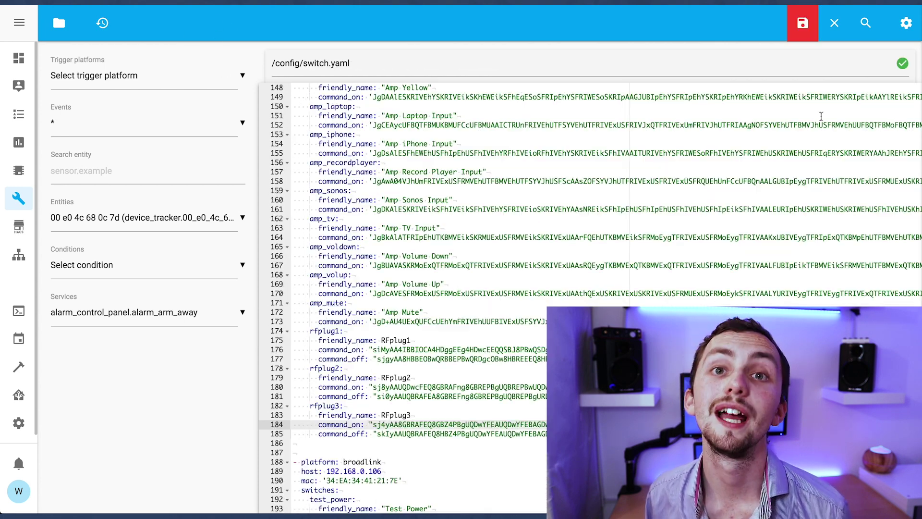
{"action": "key", "text": "ctrl+s"}
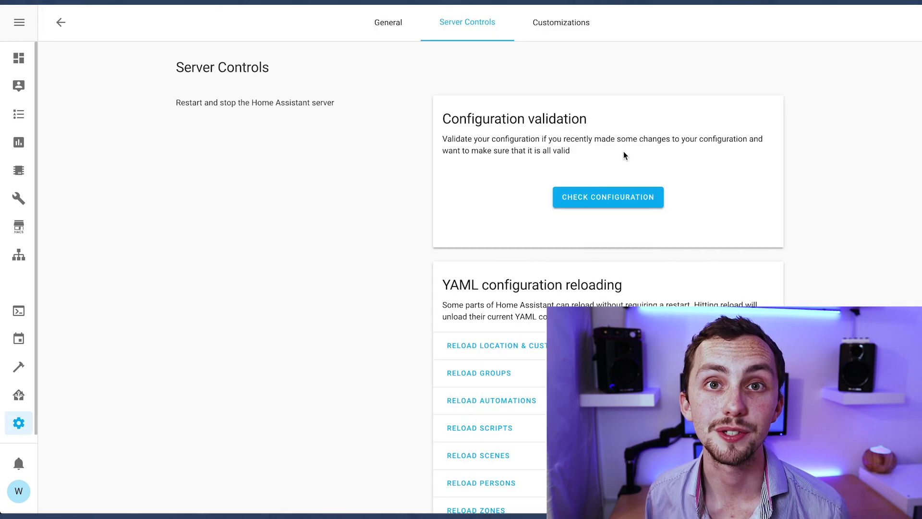
Step: Check the configuration and filter the Developer Tools states list for switch.rf
{"action": "left_click", "coordinate": [591, 197]}
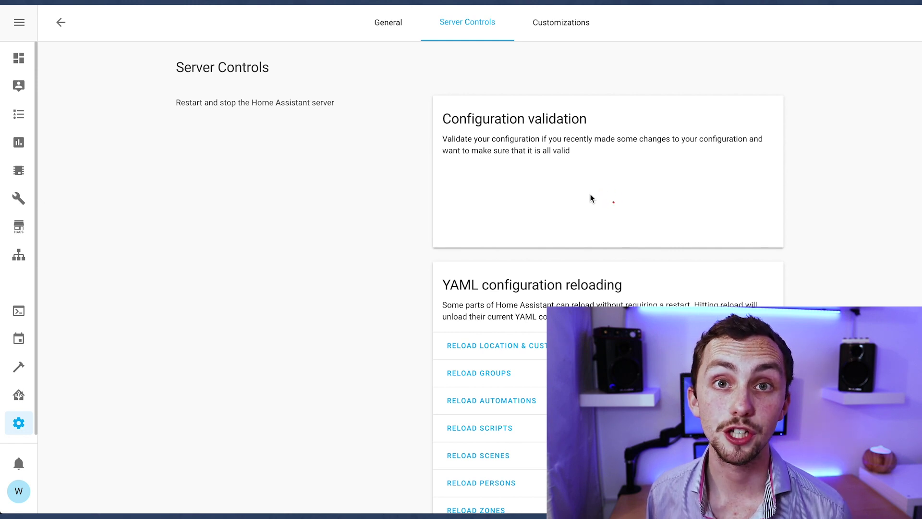
{"action": "scroll", "coordinate": [591, 197], "scroll_direction": "down", "scroll_amount": 3}
{"action": "key", "text": "ctrl+f"}
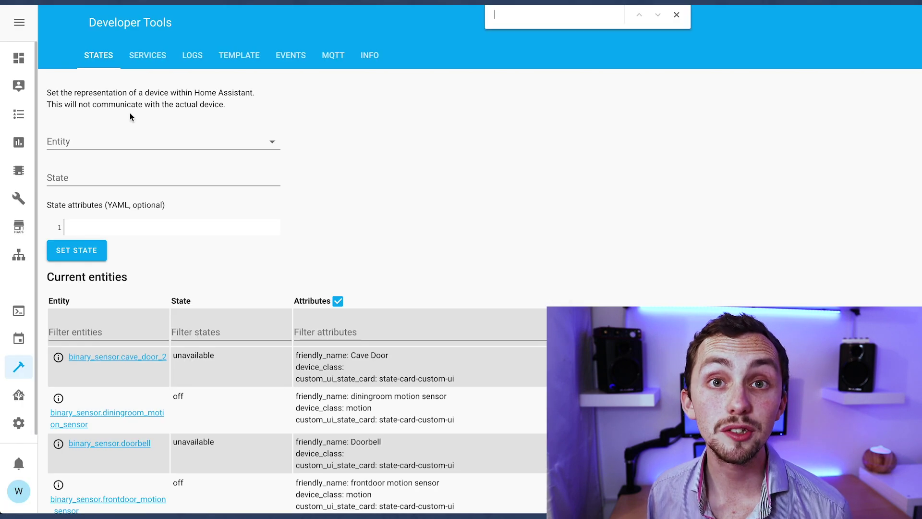
{"action": "type", "text": "swit"}
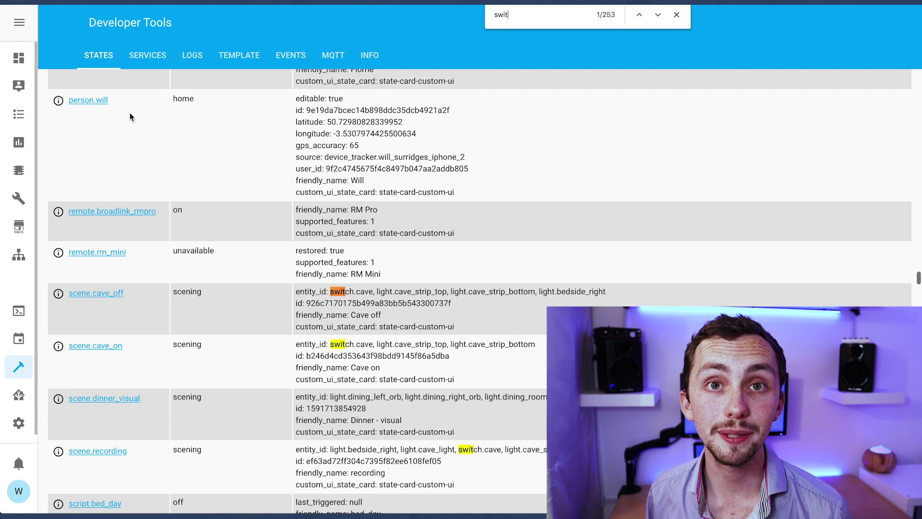
{"action": "type", "text": "ch.rf"}
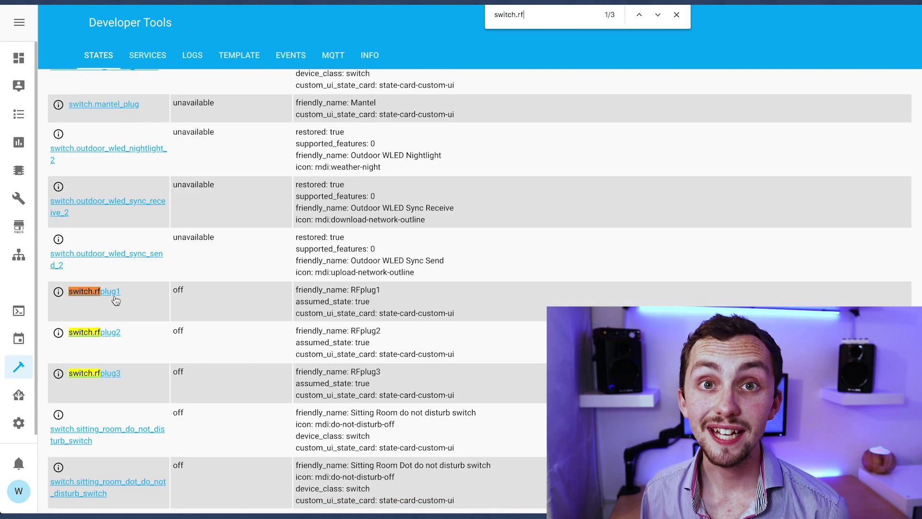
Step: Toggle RFplug1 on and off twice from its details dialog
{"action": "left_click", "coordinate": [58, 293]}
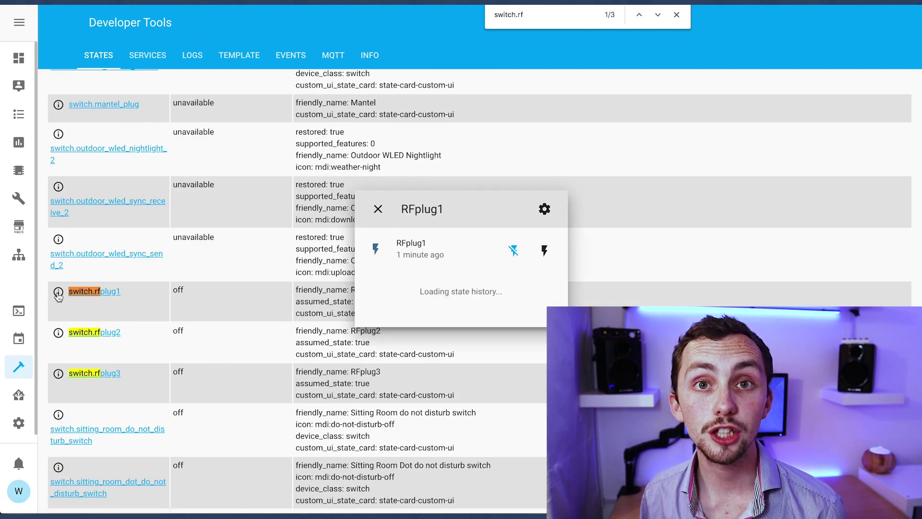
{"action": "left_click", "coordinate": [544, 252]}
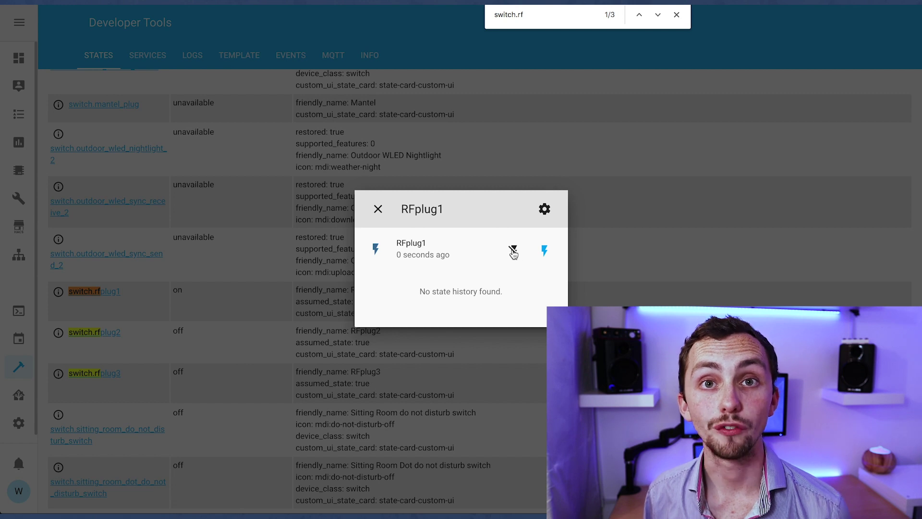
{"action": "left_click", "coordinate": [513, 251]}
{"action": "left_click", "coordinate": [542, 252]}
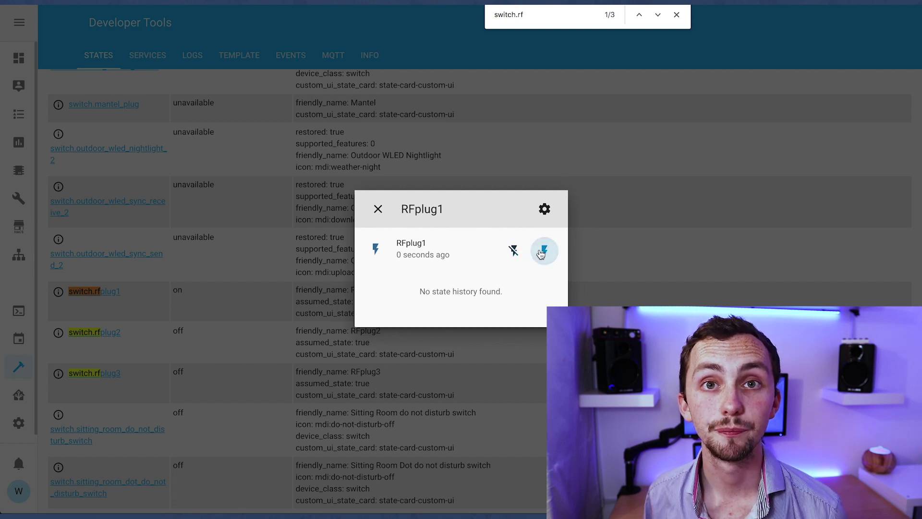
{"action": "left_click", "coordinate": [516, 253]}
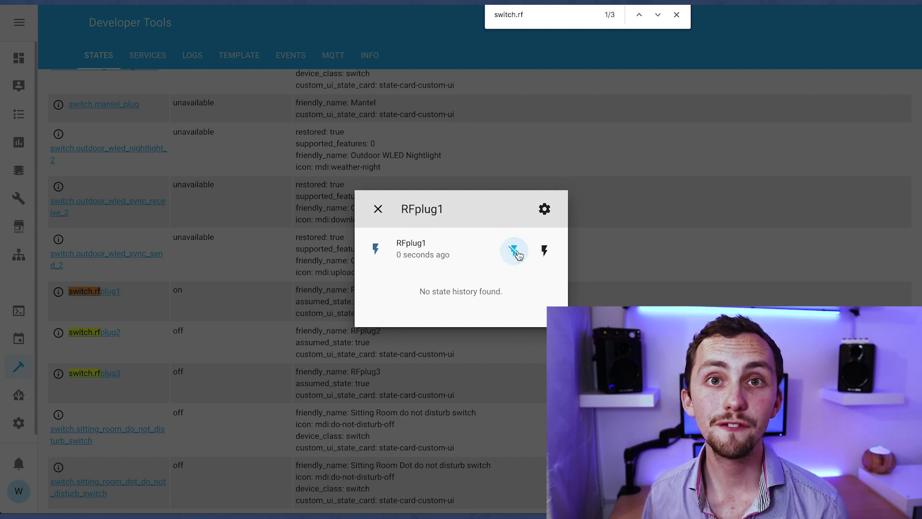